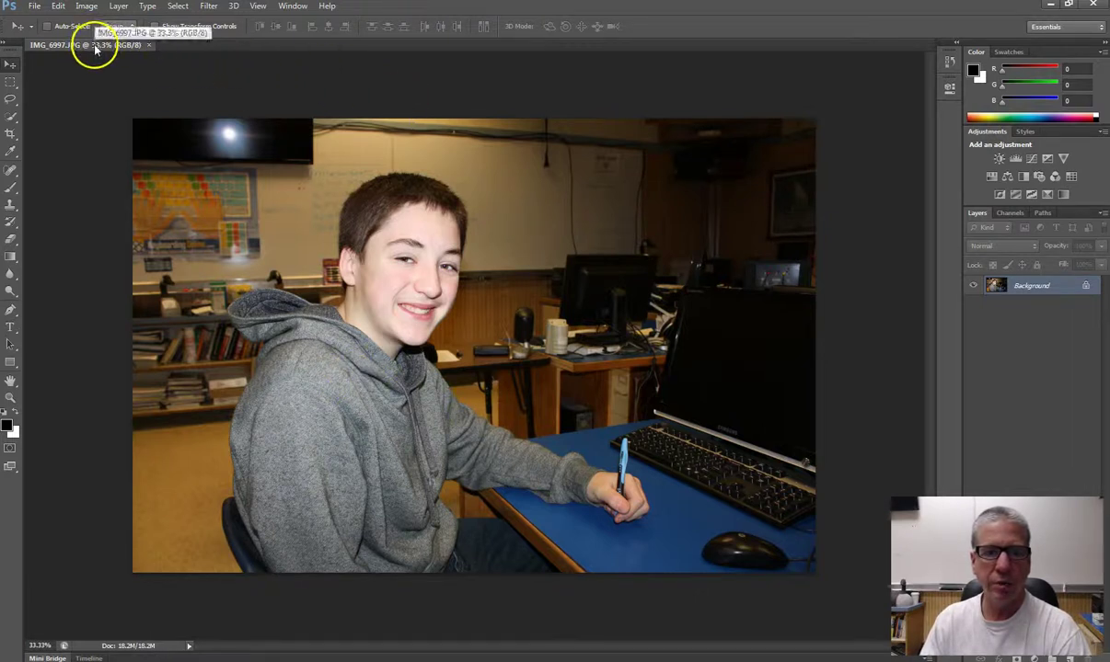
# Duplicate the photo as "IMG_6997 copy" and close the original image
pyautogui.click(87, 7)
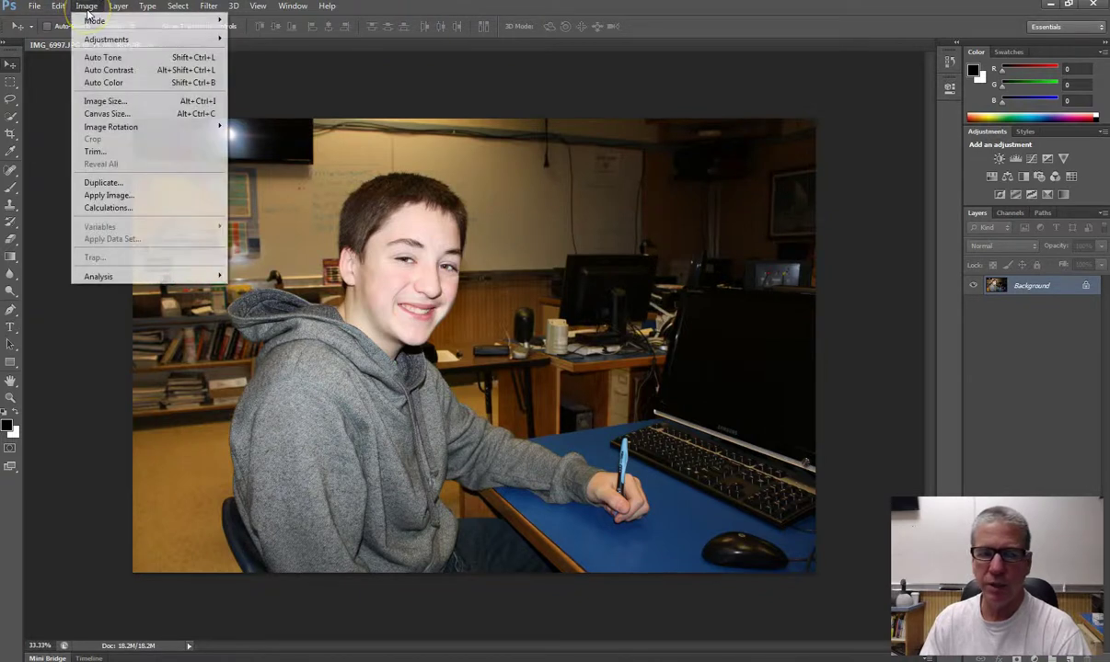
pyautogui.click(113, 186)
pyautogui.click(665, 223)
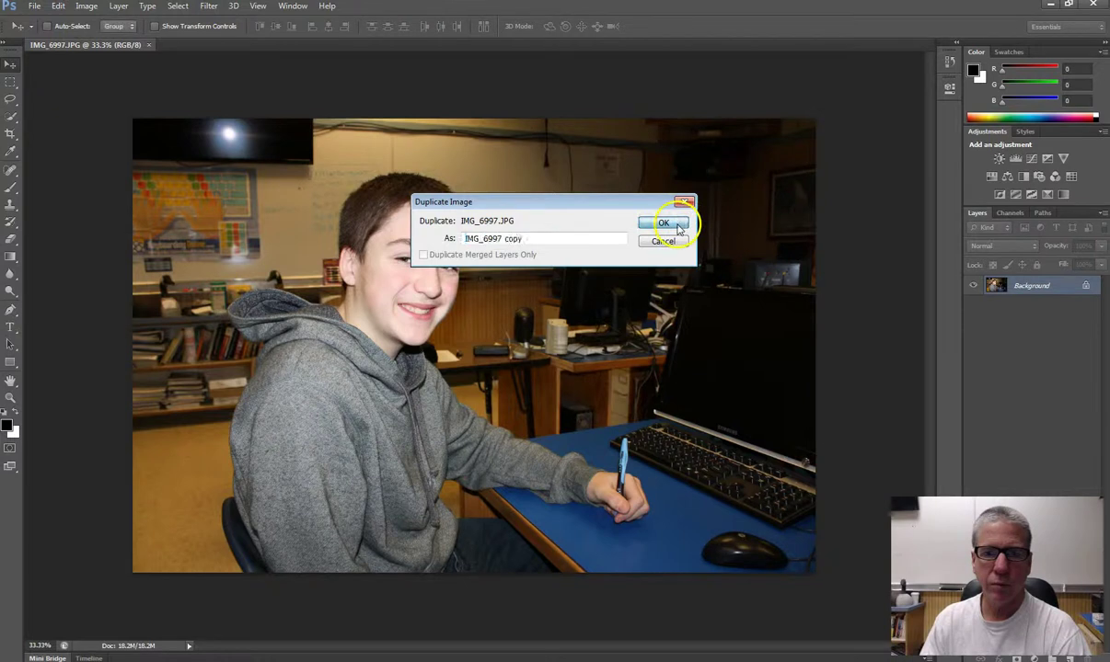
pyautogui.click(150, 45)
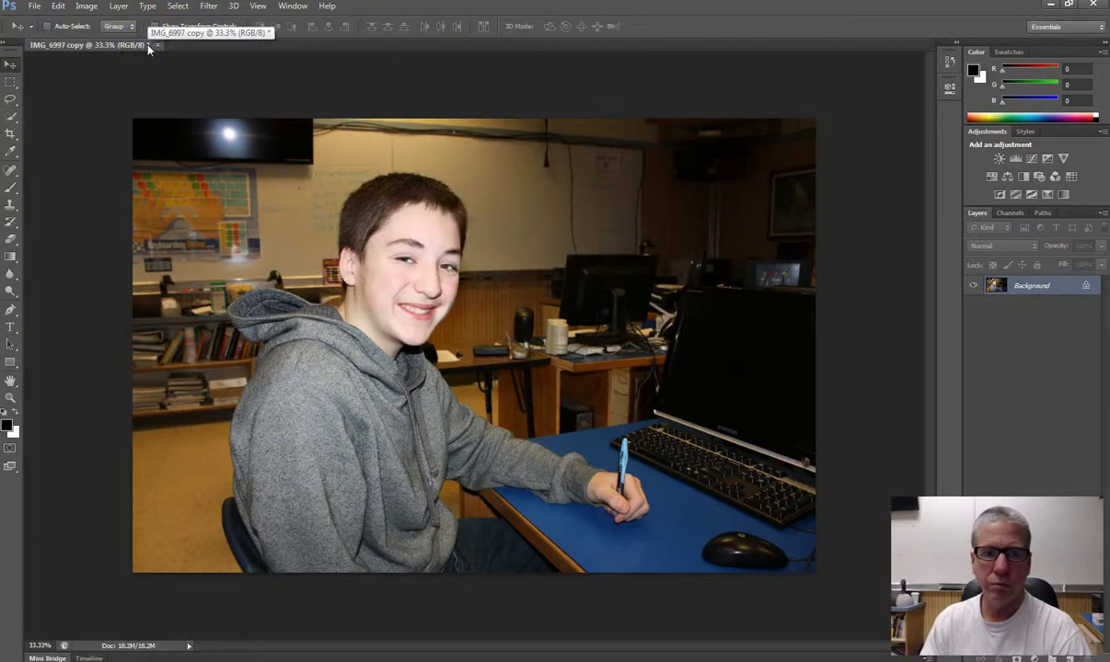
# Crop the photo to trim away strips along its left and top edges, keeping the boy and the desk
pyautogui.click(11, 135)
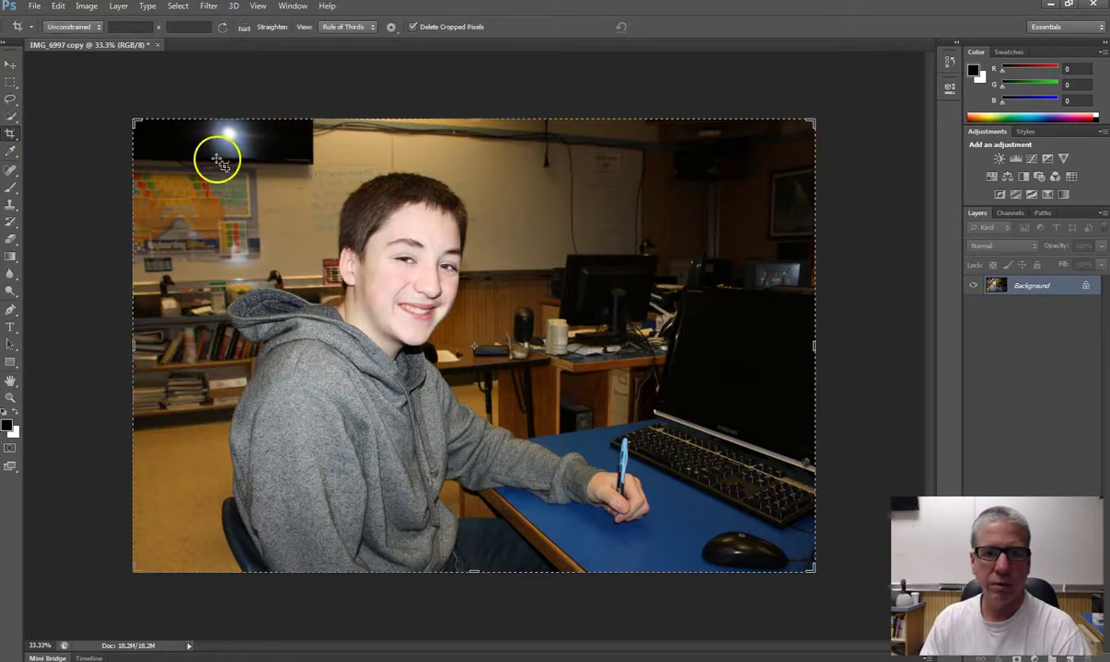
pyautogui.moveTo(214, 149); pyautogui.dragTo(815, 569)
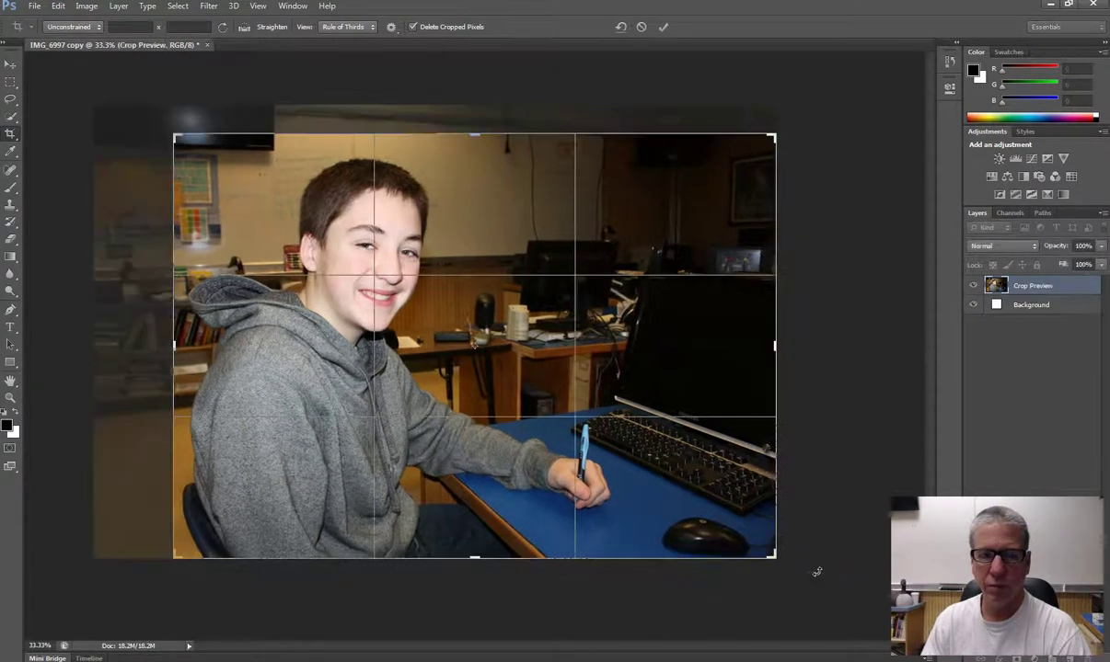
pyautogui.click(664, 29)
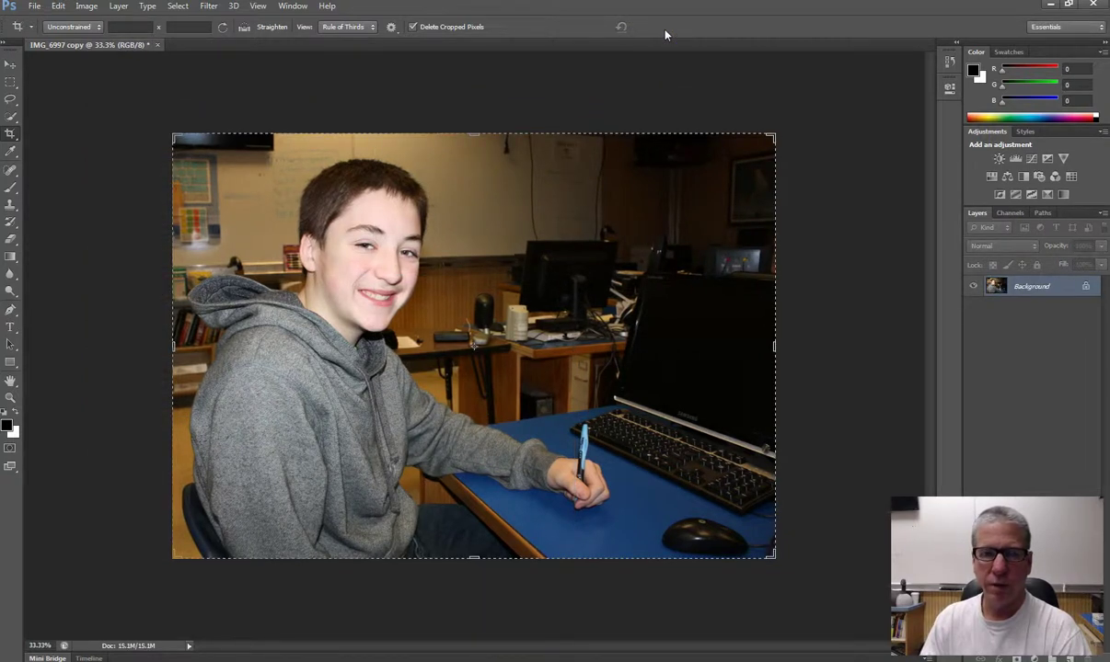
# Set the background color to the dark gray 606467 sampled from the boy's hoodie
pyautogui.click(14, 435)
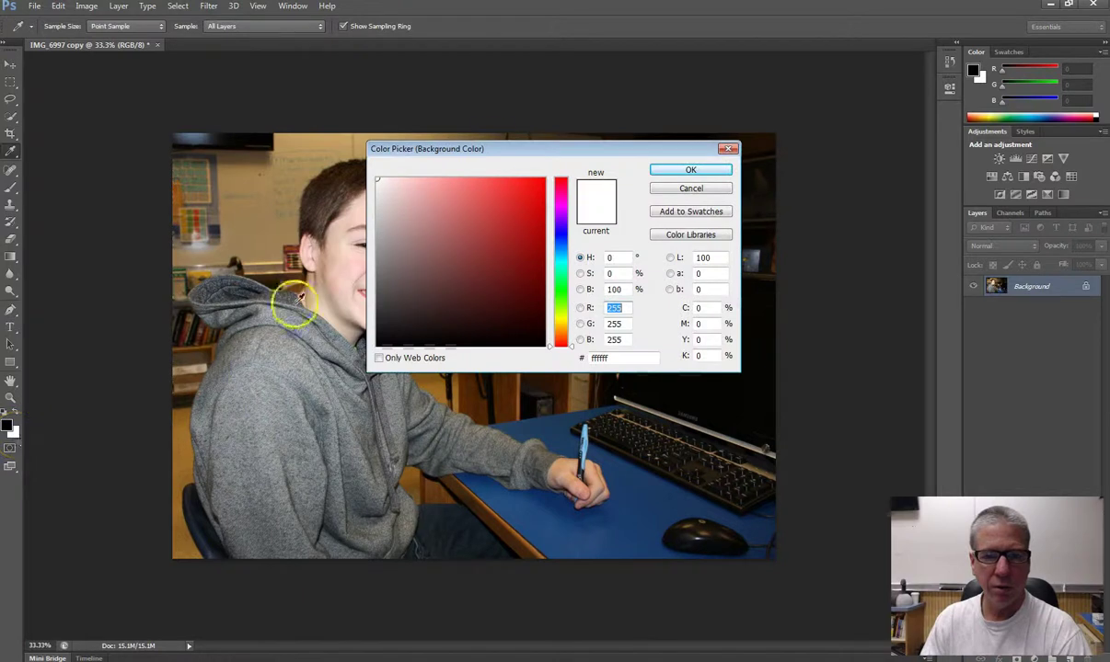
pyautogui.moveTo(508, 148); pyautogui.dragTo(797, 168)
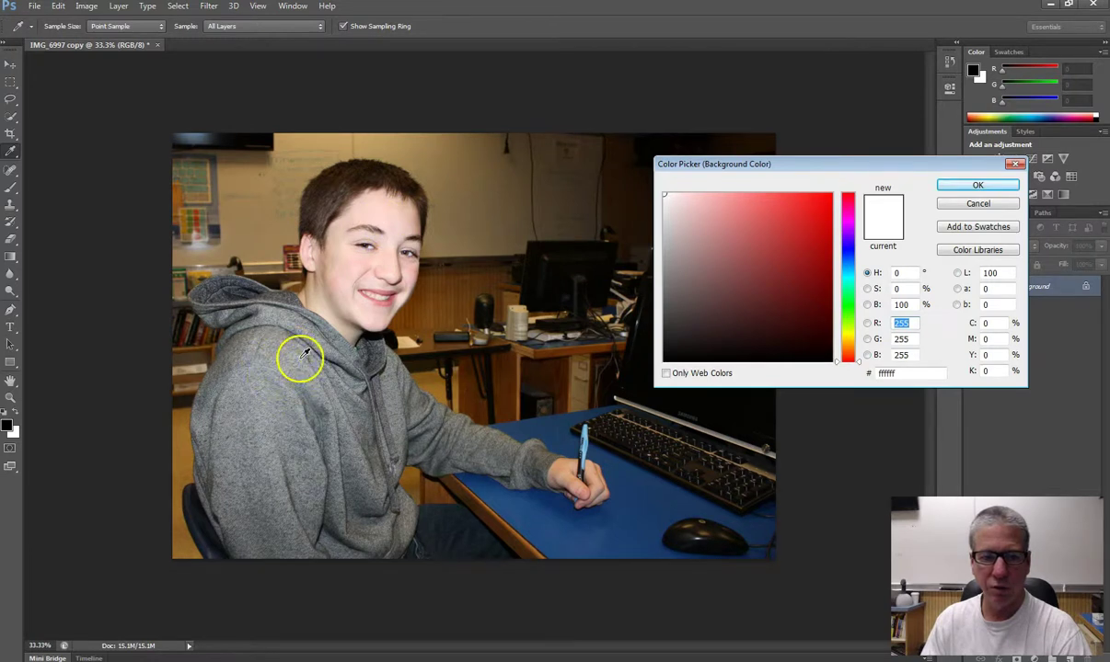
pyautogui.click(383, 357)
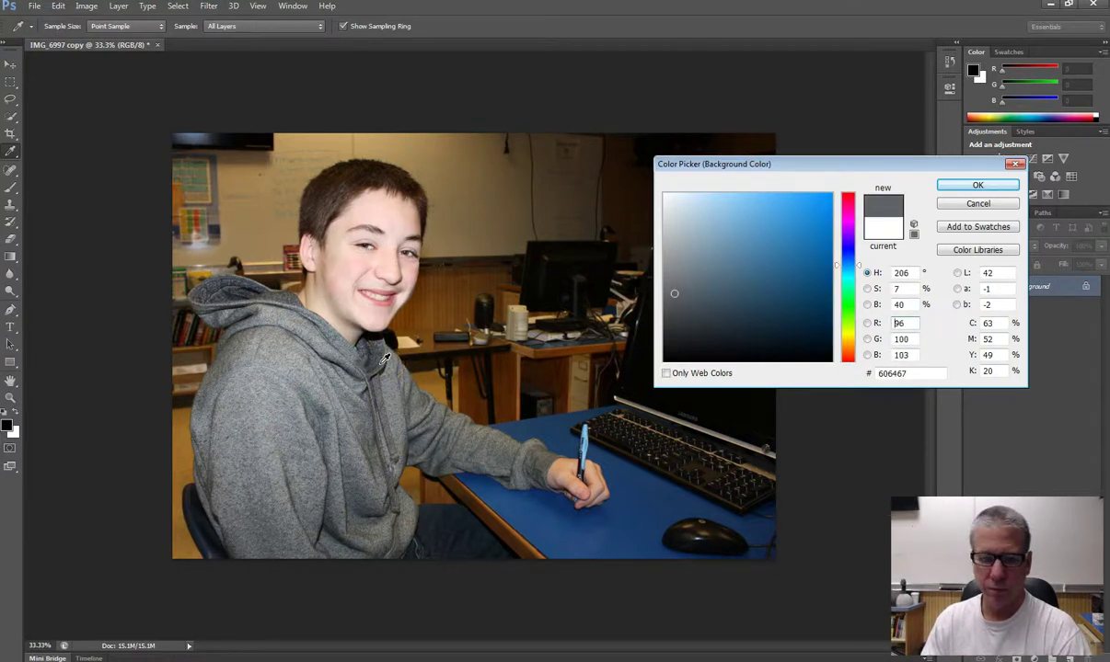
pyautogui.click(984, 187)
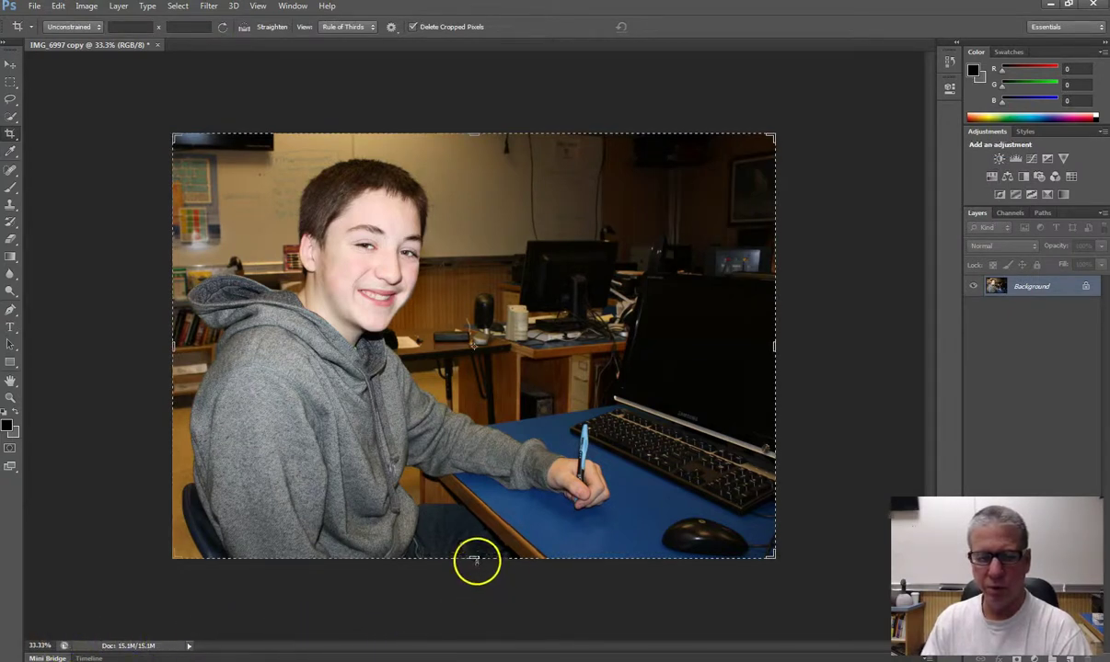
# Extend the canvas below the photo with the Crop tool to a height of about 30.28 in, adding a gray strip
pyautogui.moveTo(473, 557); pyautogui.dragTo(473, 585)
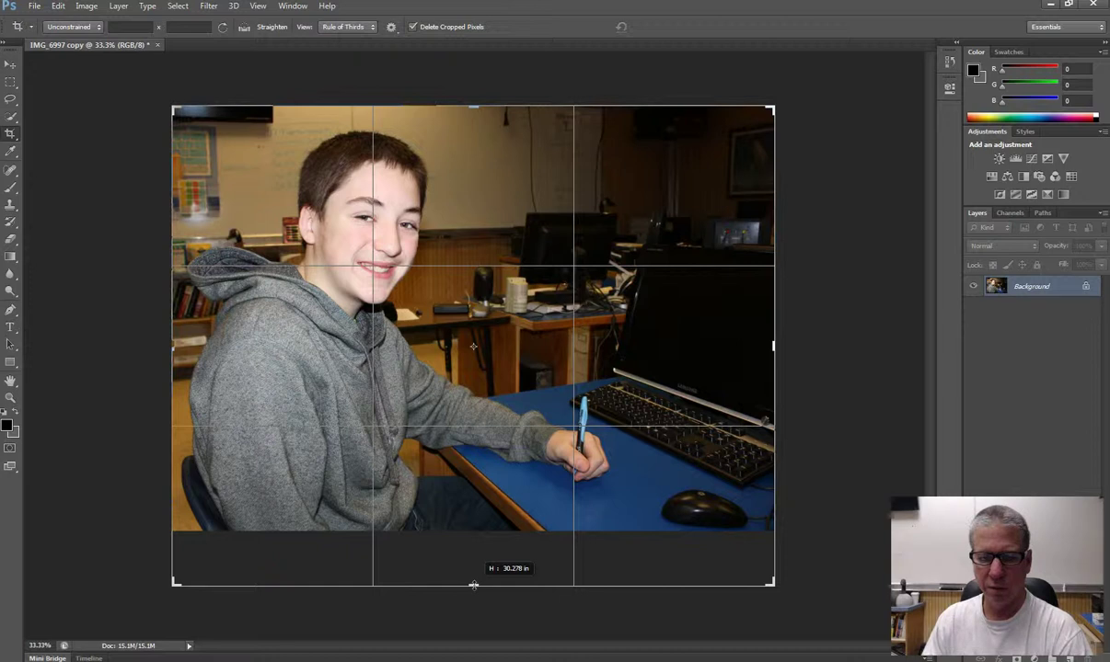
pyautogui.moveTo(472, 585); pyautogui.dragTo(474, 585)
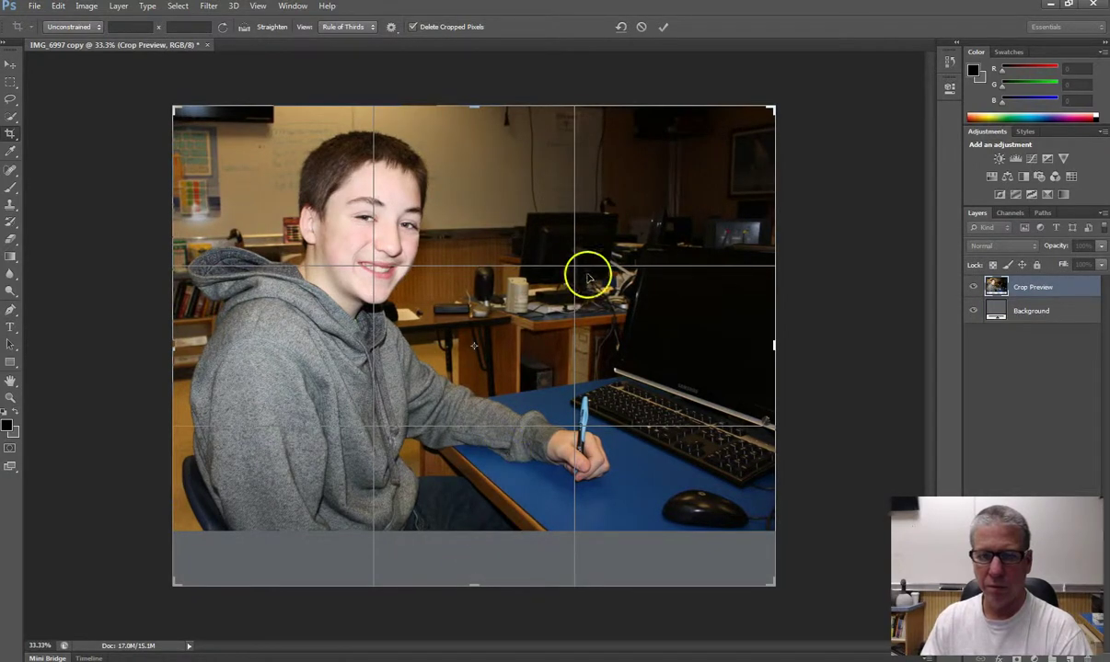
pyautogui.click(663, 29)
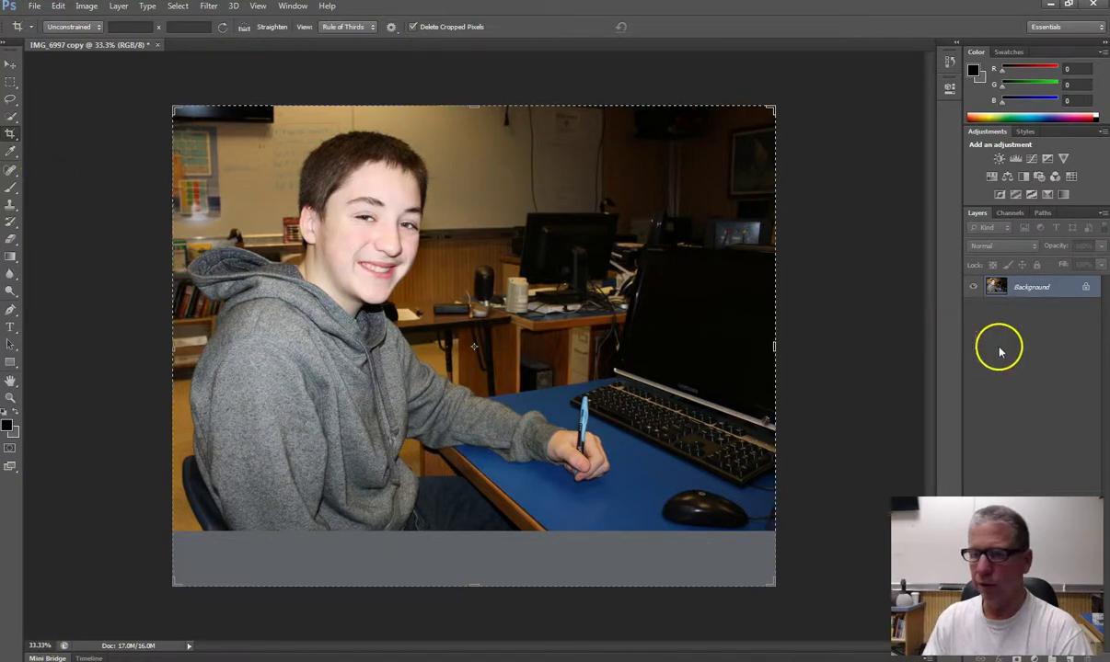
pyautogui.doubleClick(1024, 288)
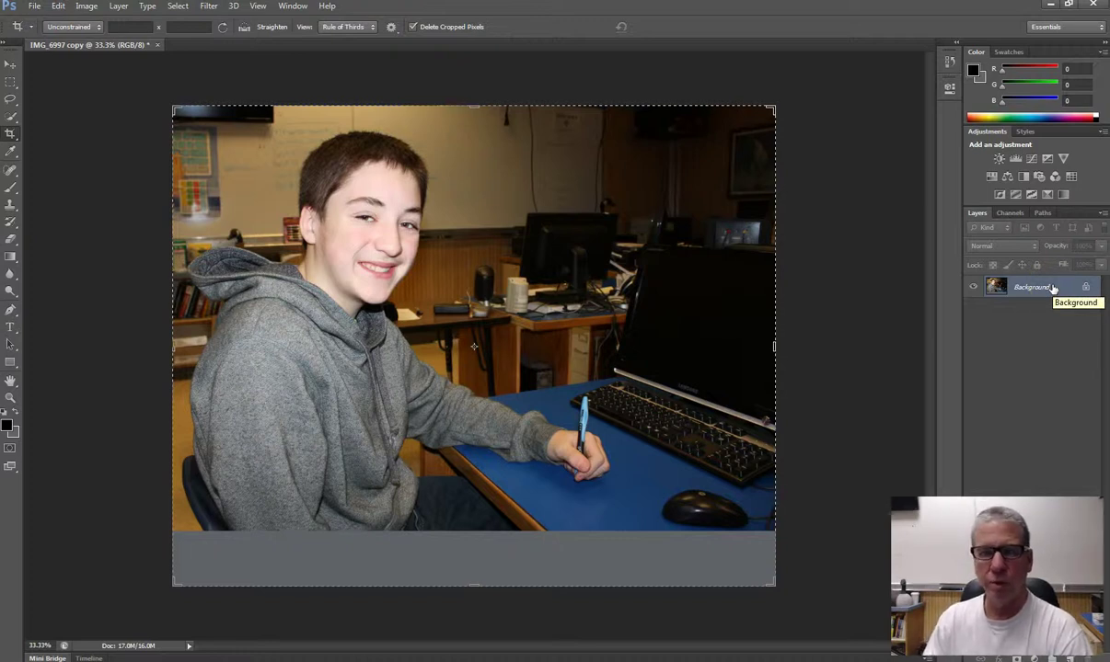
pyautogui.click(1026, 287)
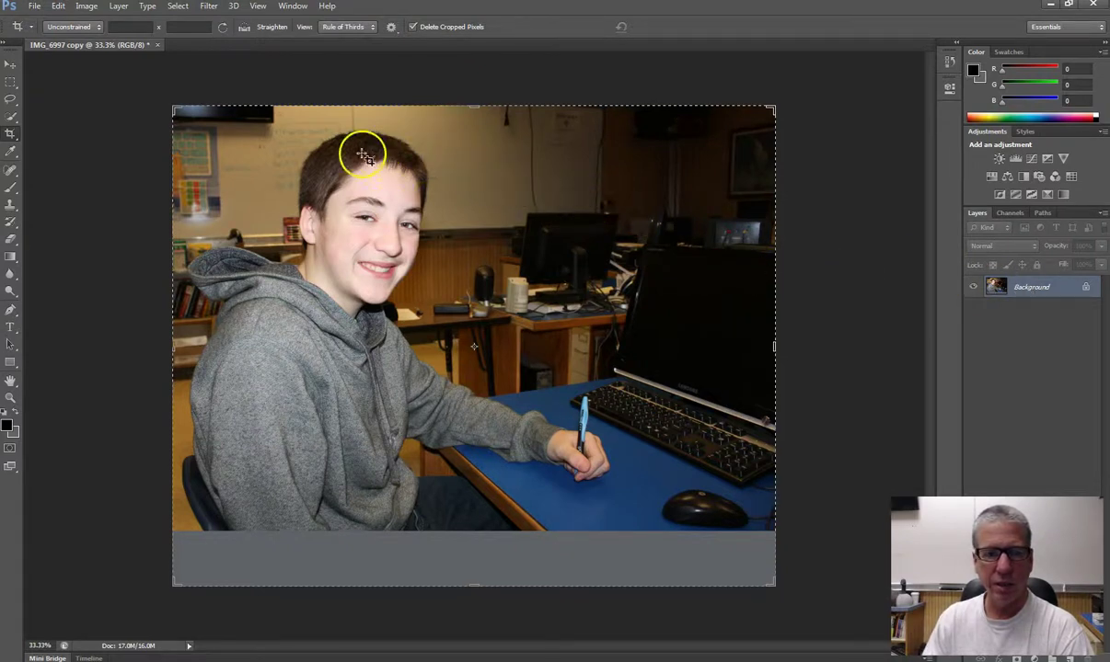
# Prepare the Type tool with 72 pt text, keeping the Myriad Pro Regular font
pyautogui.click(11, 329)
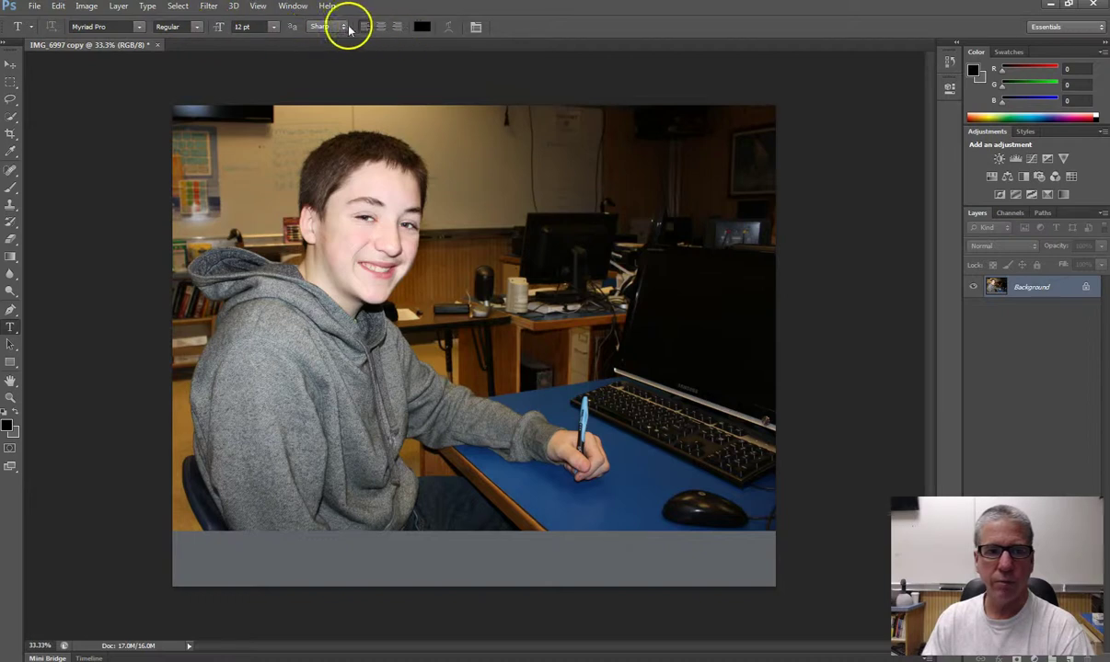
pyautogui.click(273, 28)
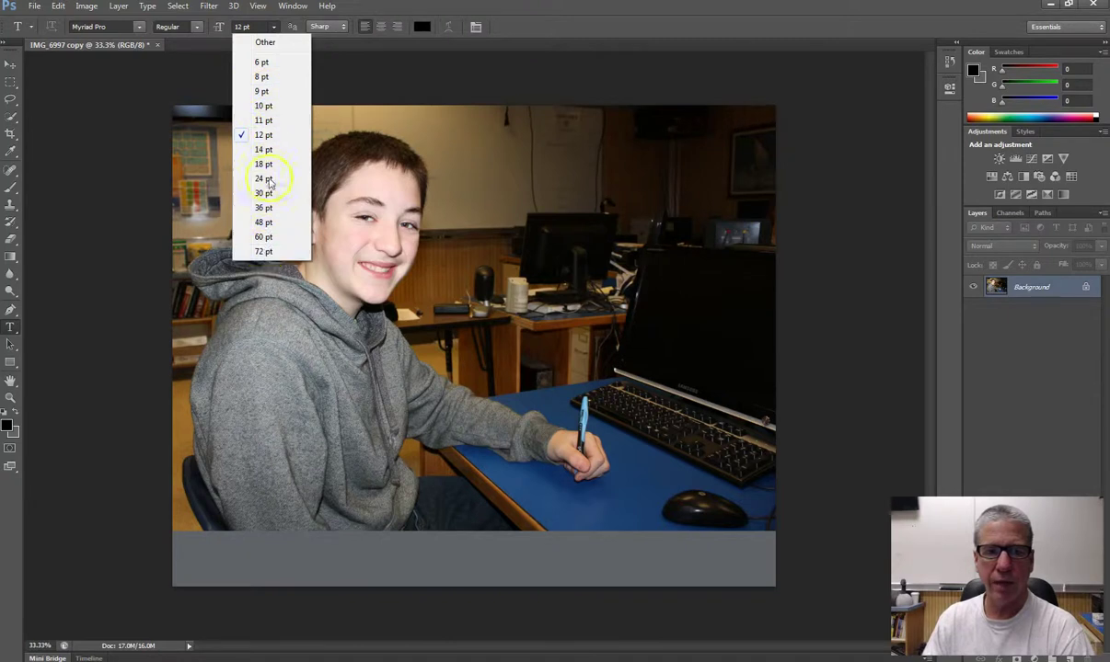
pyautogui.click(264, 252)
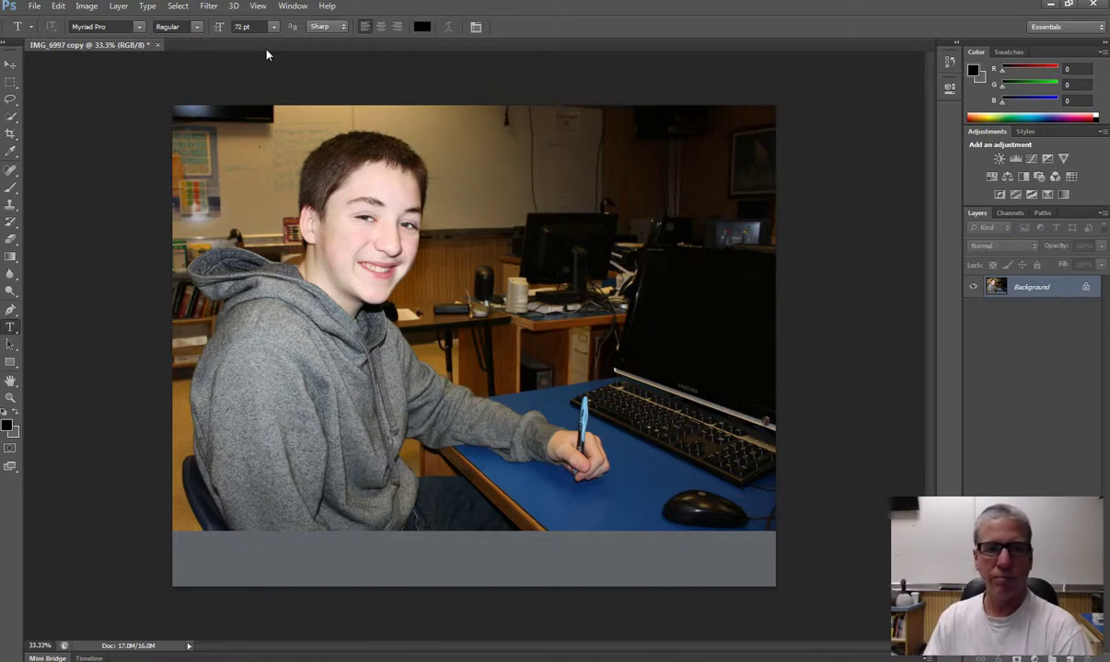
pyautogui.click(196, 33)
pyautogui.click(196, 32)
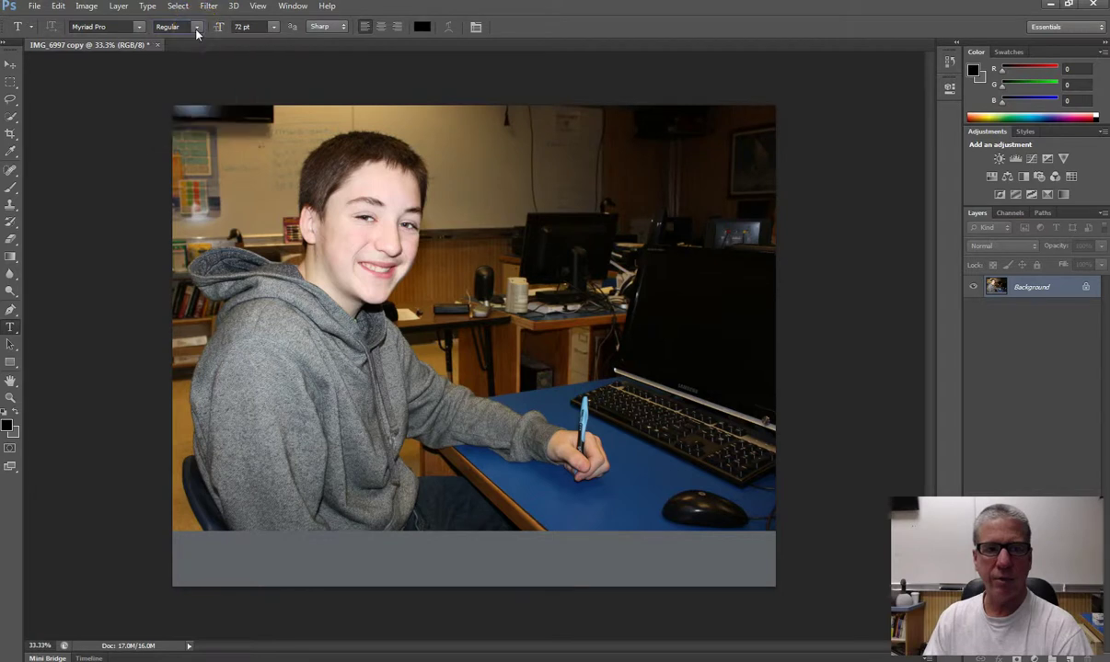
pyautogui.click(142, 31)
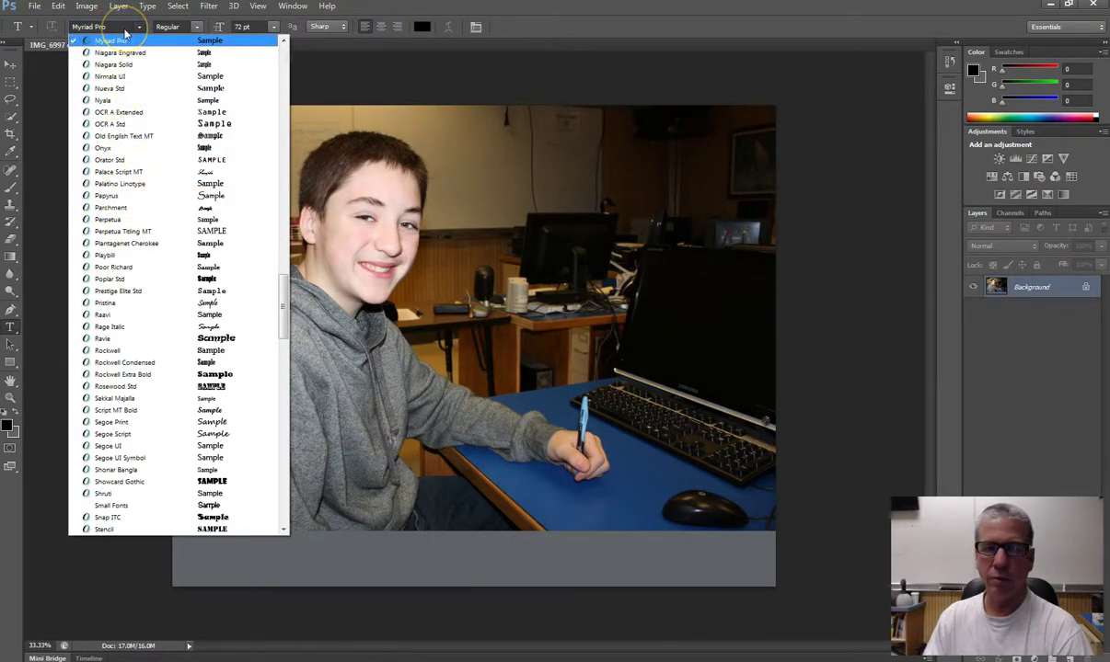
pyautogui.click(125, 32)
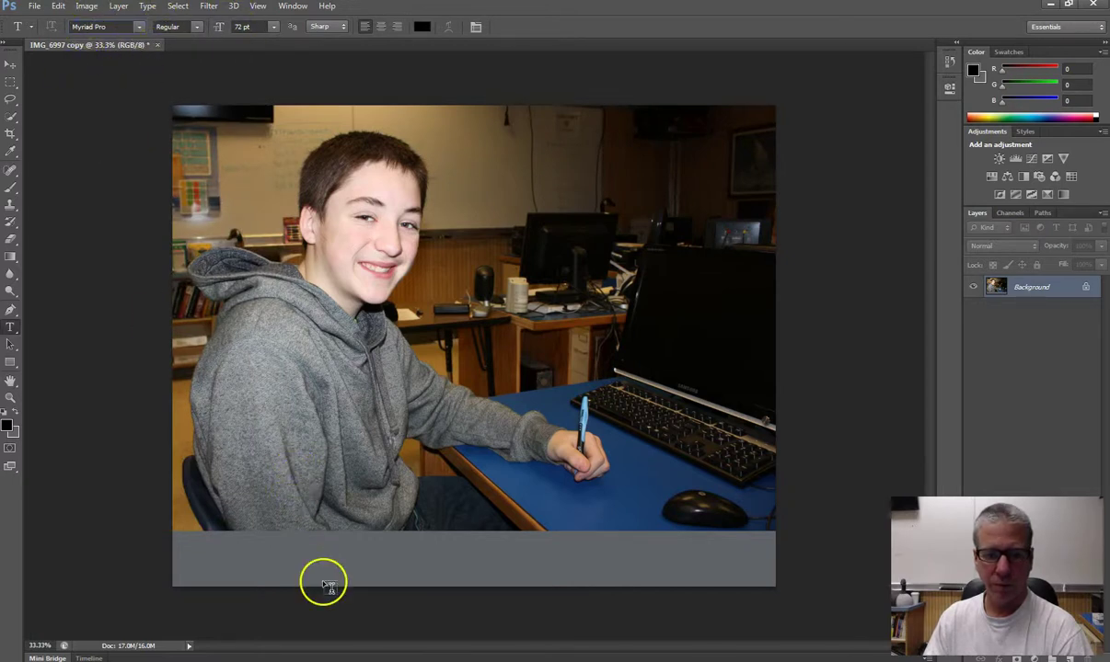
# Add the boy's first name as a text caption in the gray strip below the photo and commit it
pyautogui.click(385, 548)
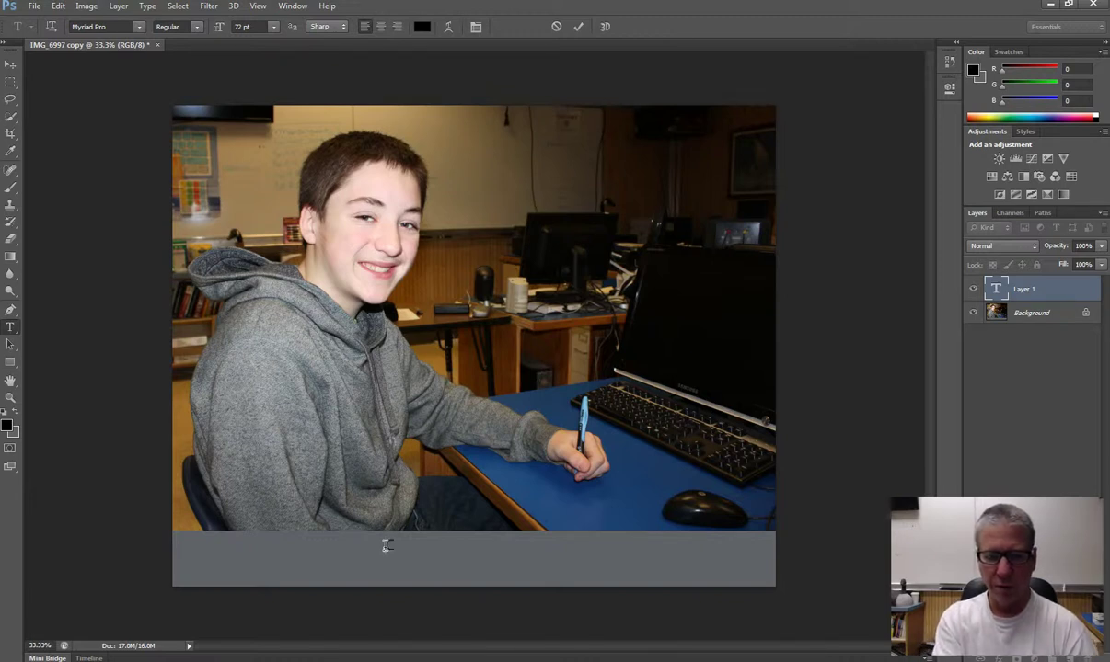
pyautogui.write('ton')
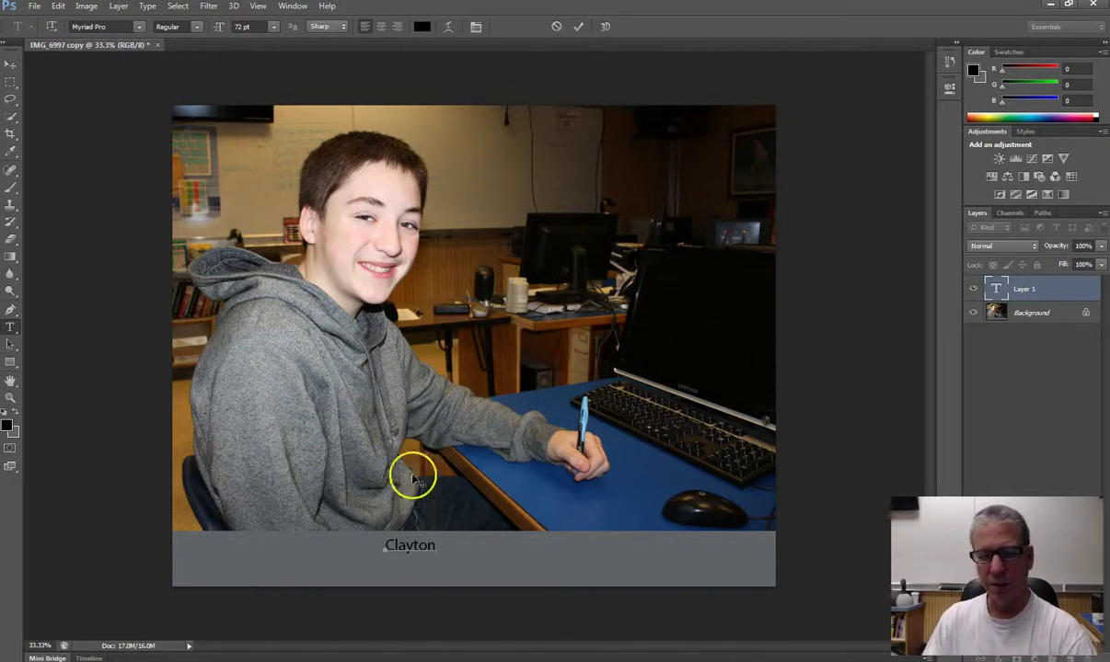
pyautogui.click(12, 69)
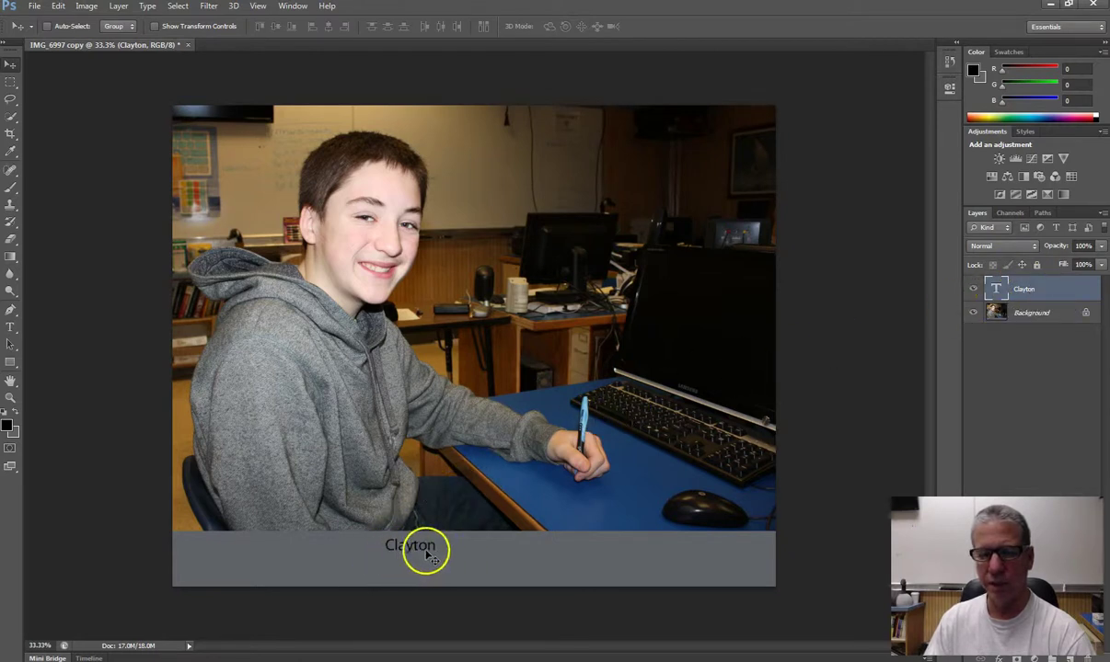
# Show transform controls on the name text layer, enlarge it to about 230% width and 222% height, and position it midway along the gray strip
pyautogui.click(1031, 314)
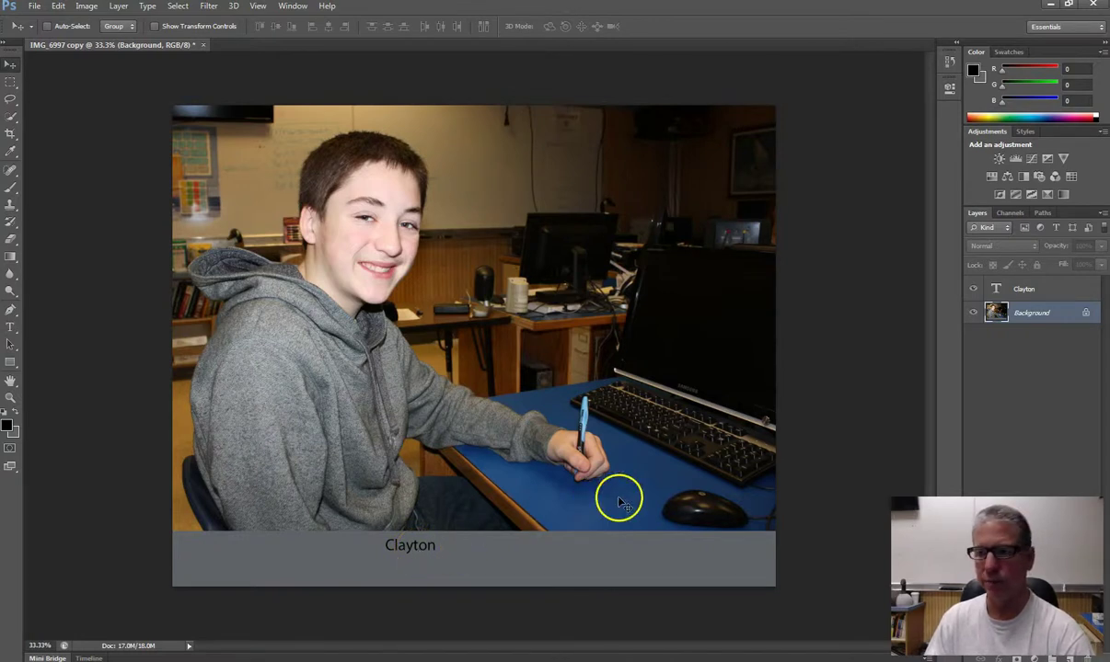
pyautogui.click(1027, 290)
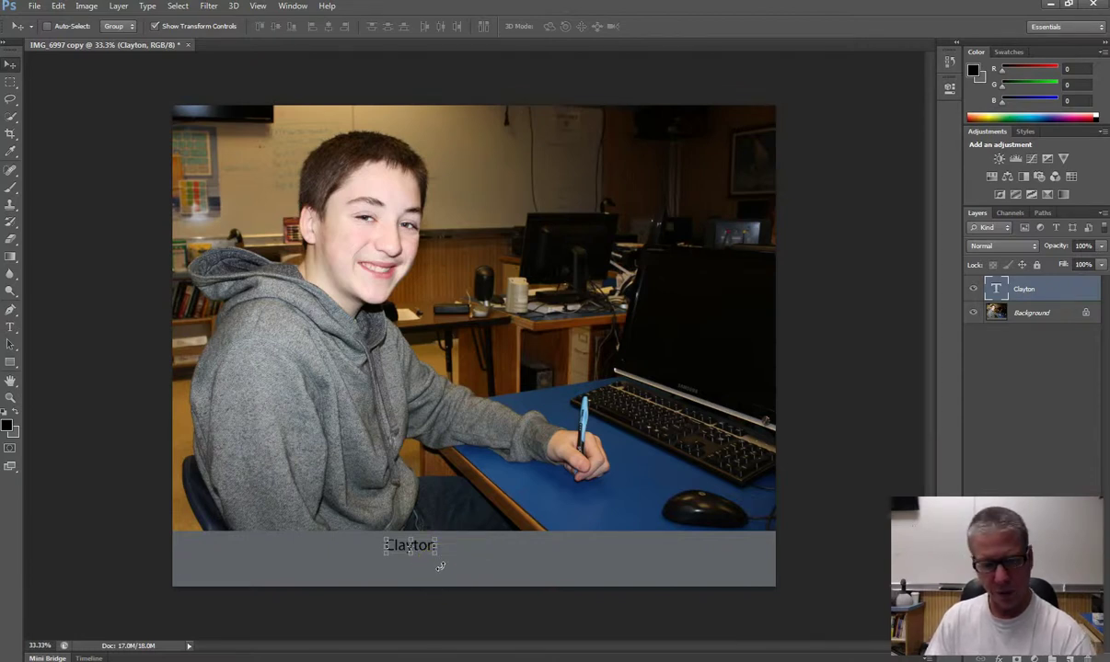
pyautogui.moveTo(436, 546); pyautogui.dragTo(467, 528)
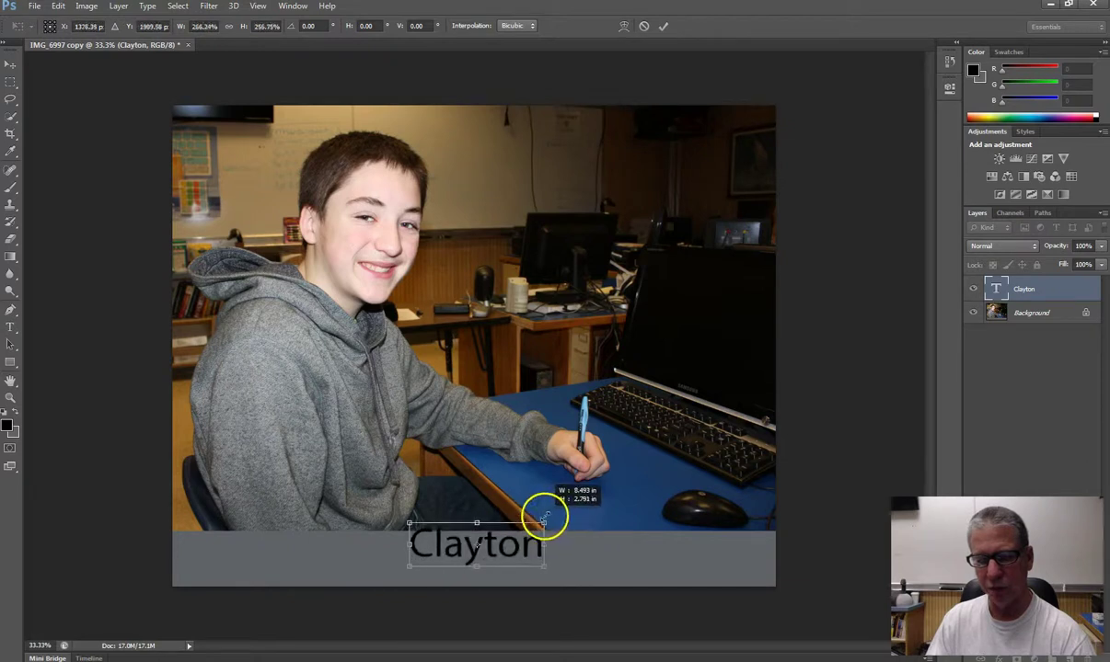
pyautogui.moveTo(561, 515); pyautogui.dragTo(494, 539)
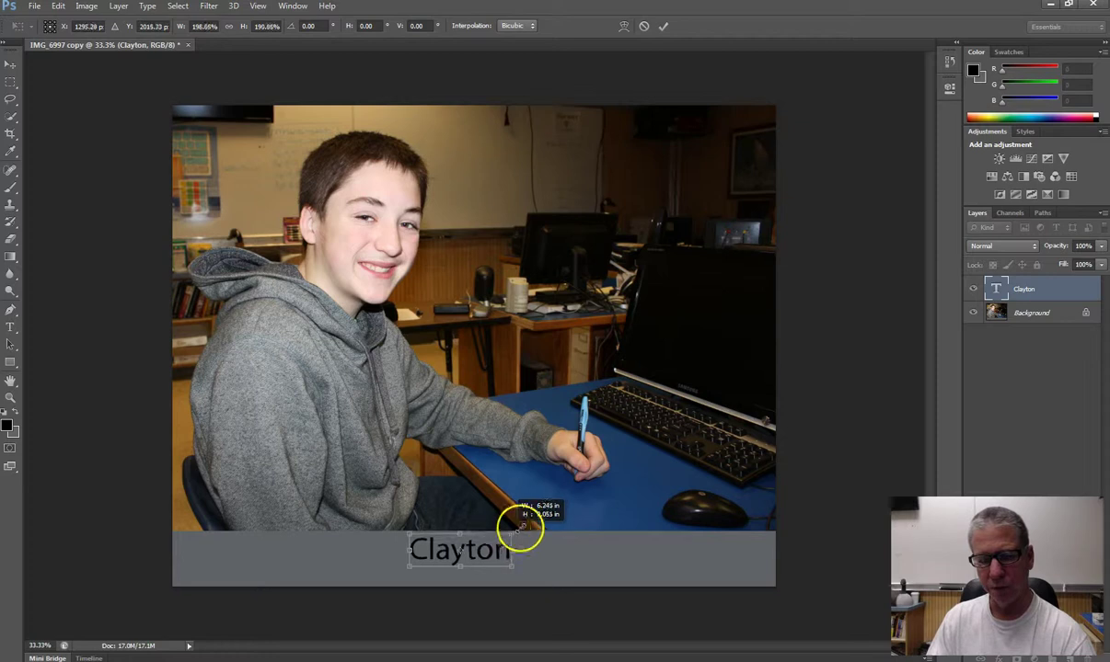
pyautogui.moveTo(497, 552)
pyautogui.mouseDown()
pyautogui.moveTo(481, 566)
pyautogui.moveTo(492, 564)
pyautogui.mouseUp()
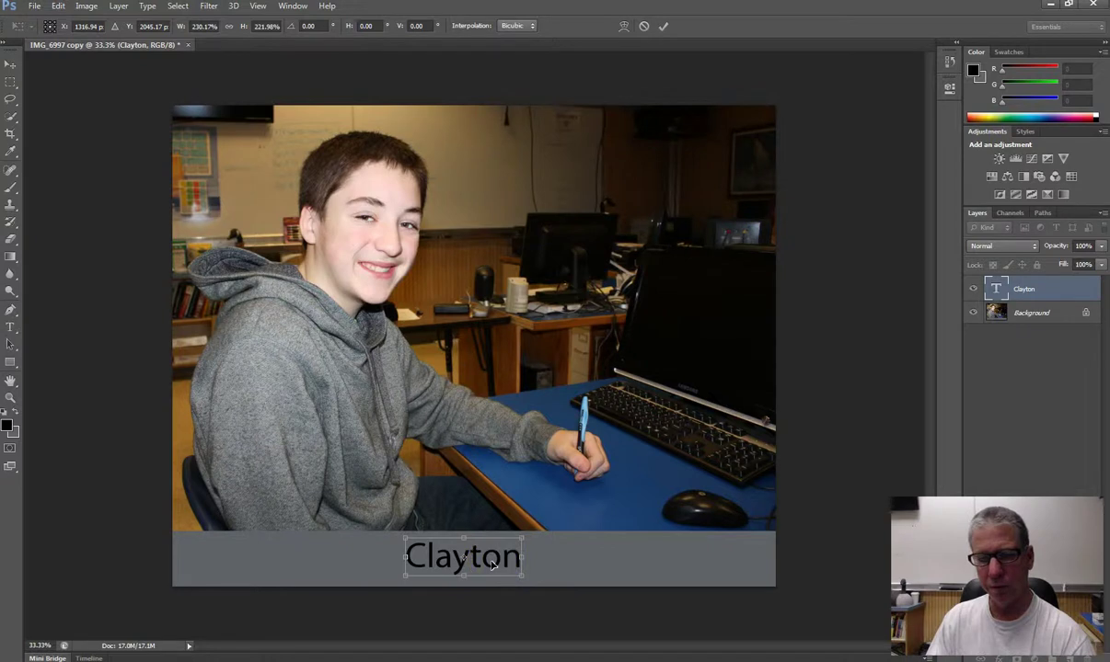
pyautogui.click(643, 27)
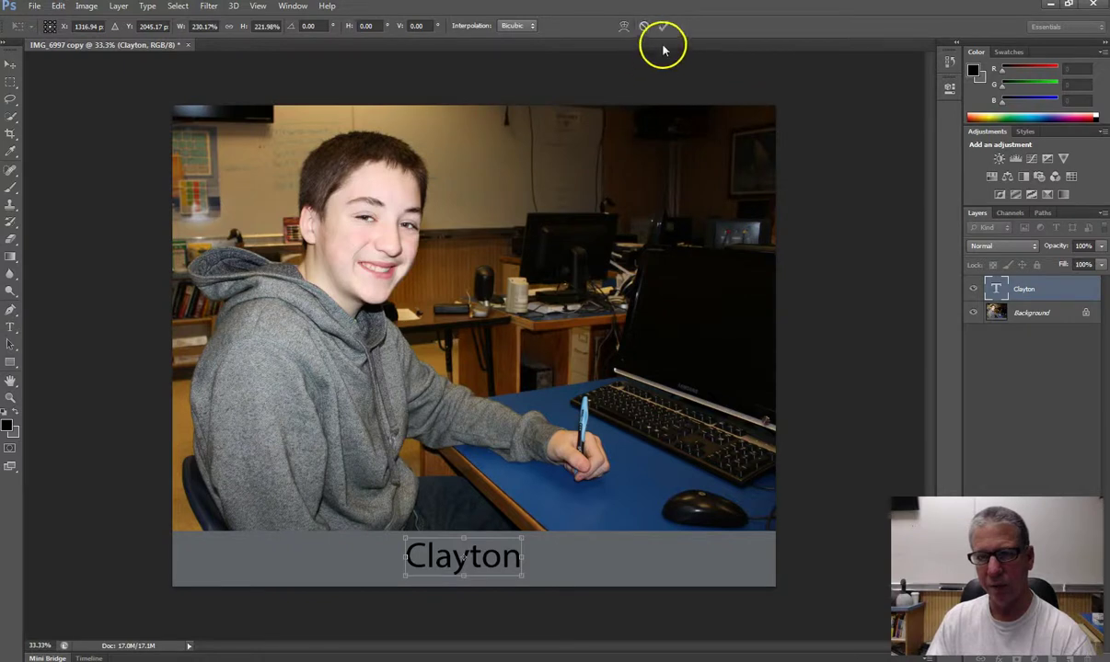
pyautogui.click(661, 27)
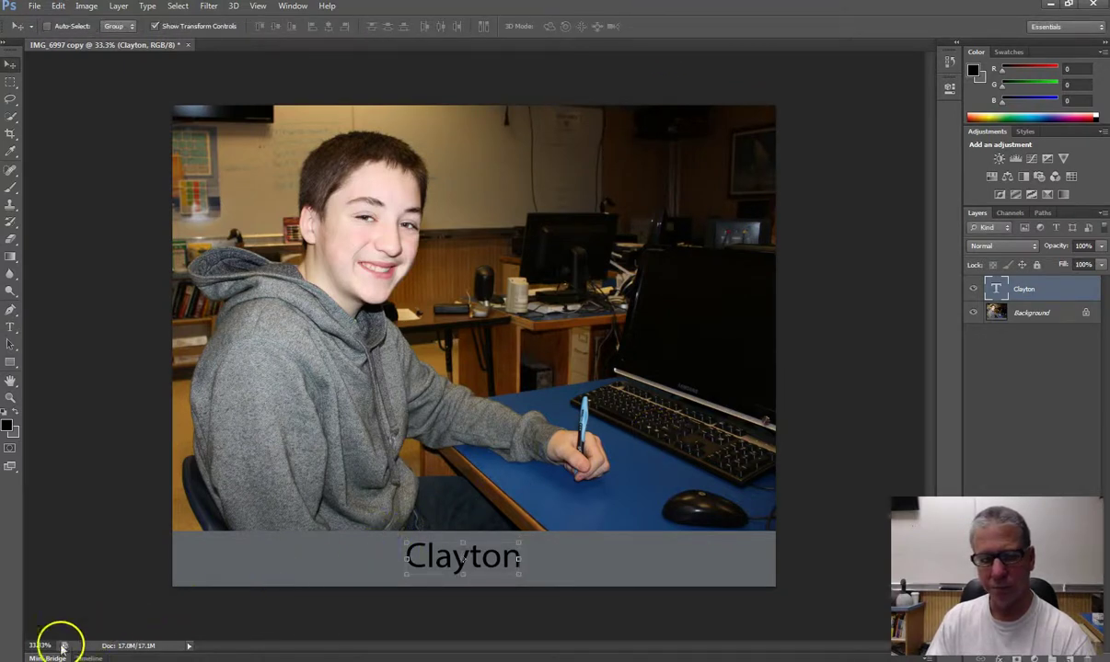
pyautogui.press('t')
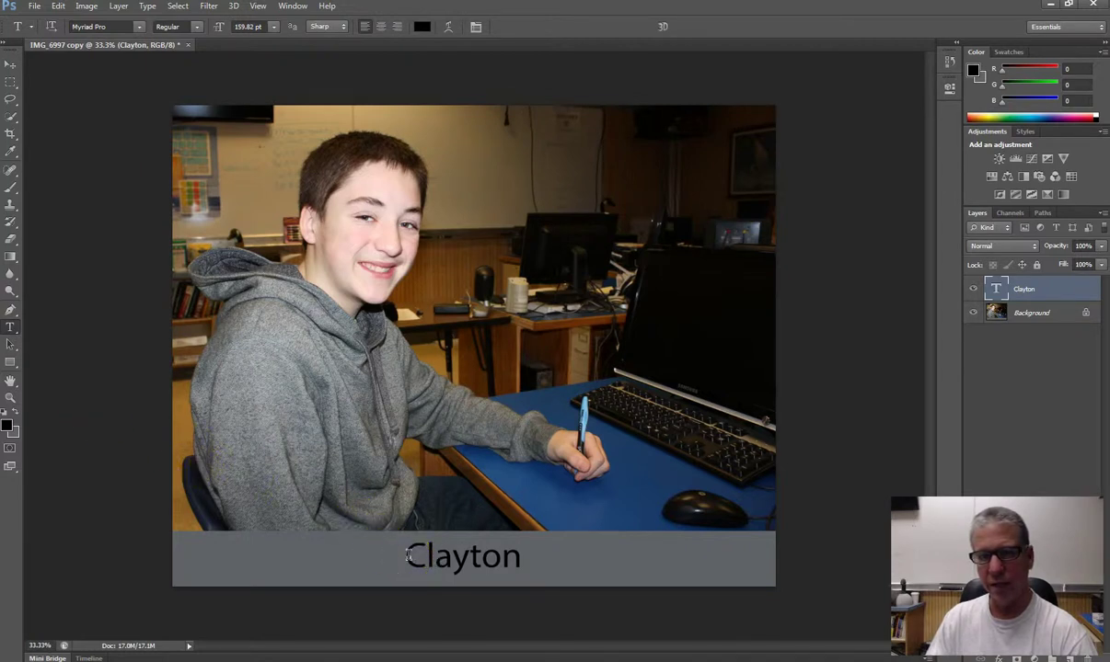
pyautogui.doubleClick(1023, 289)
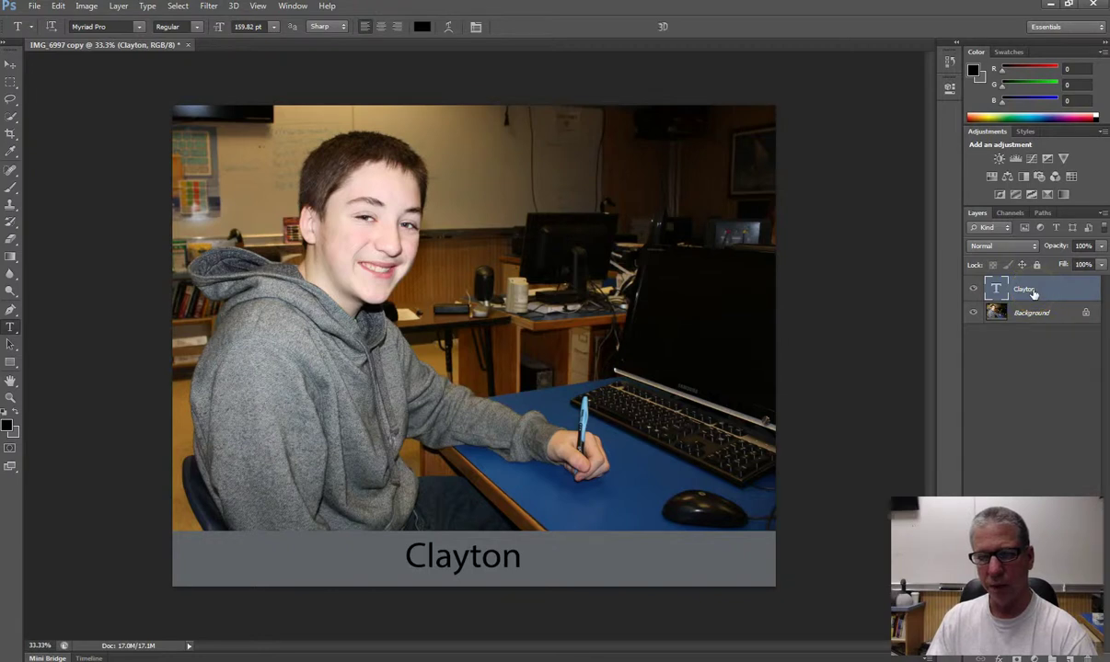
pyautogui.click(990, 285)
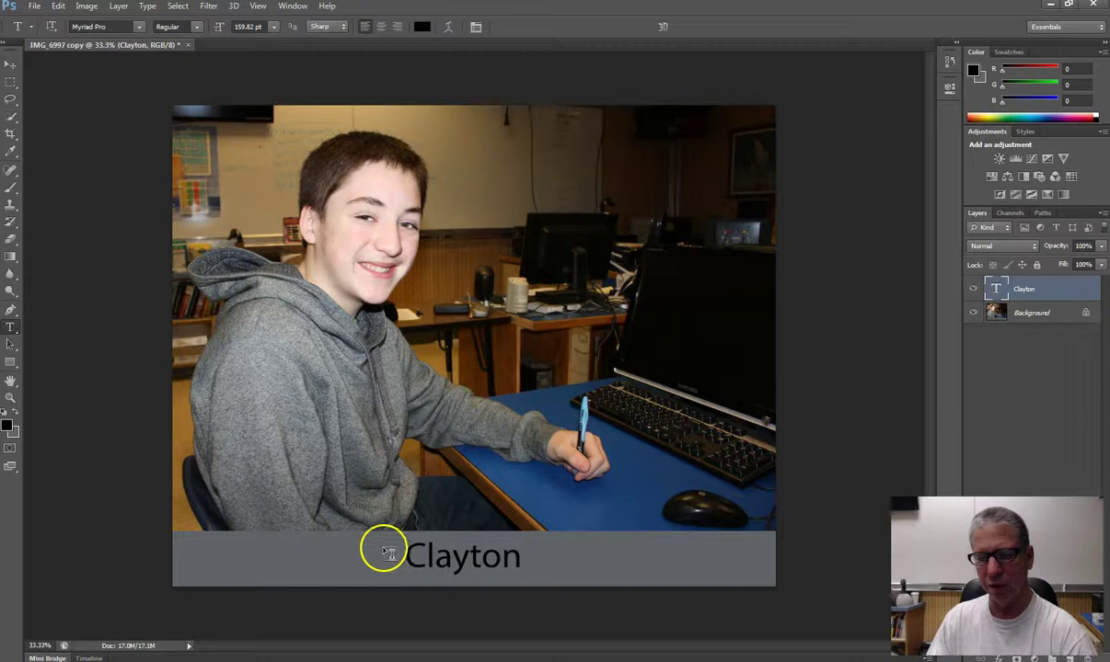
pyautogui.click(384, 550)
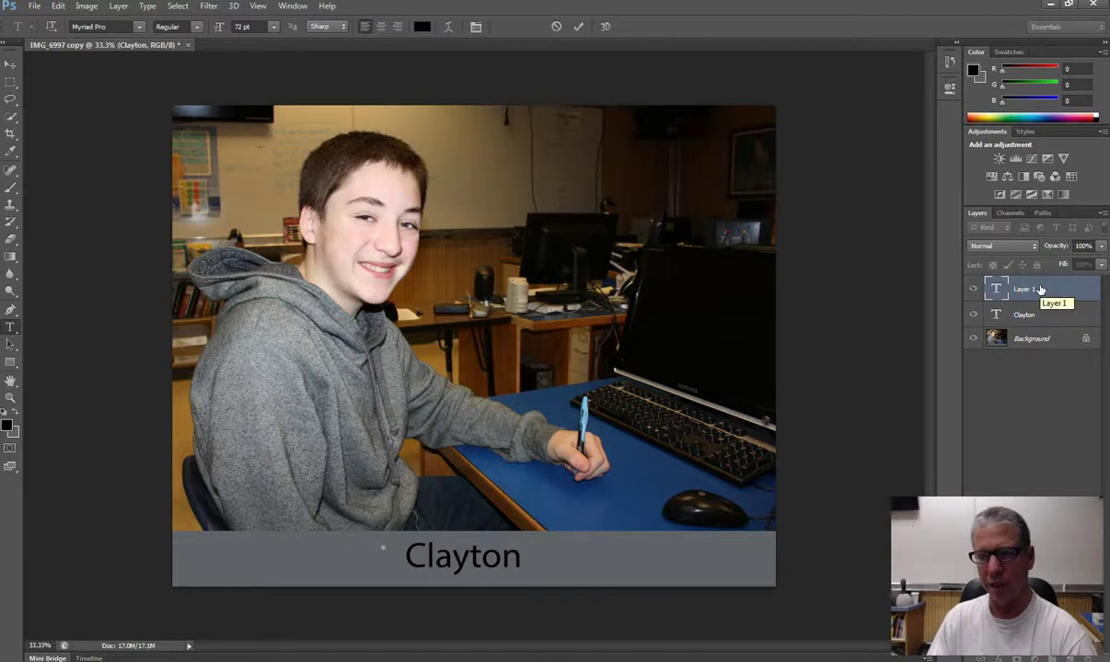
pyautogui.click(578, 26)
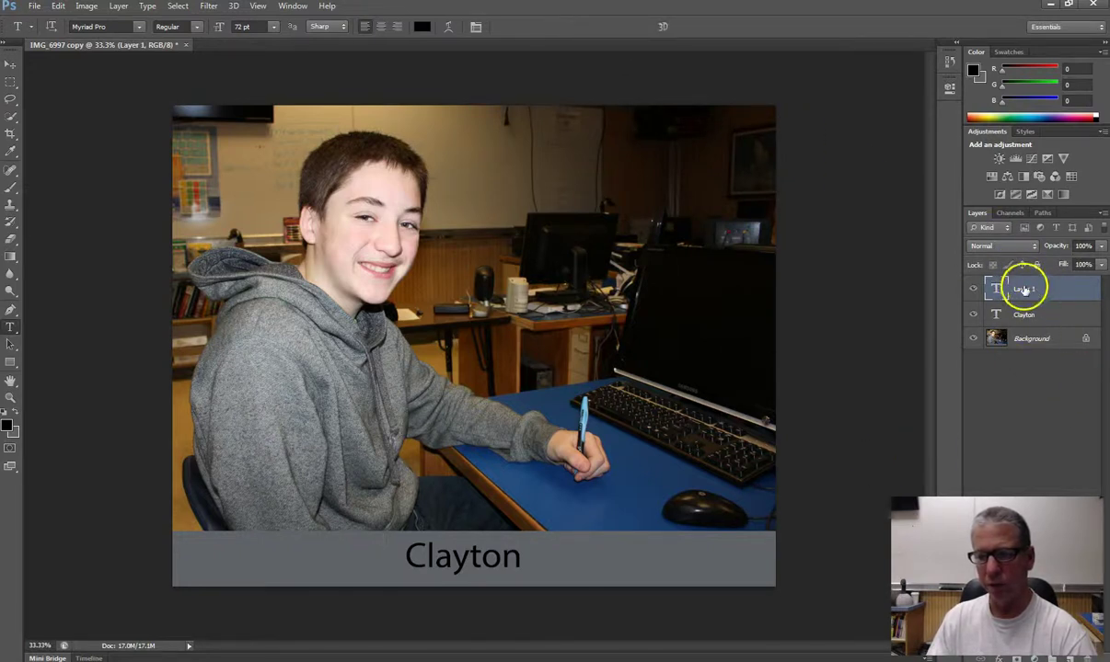
pyautogui.press('Delete')
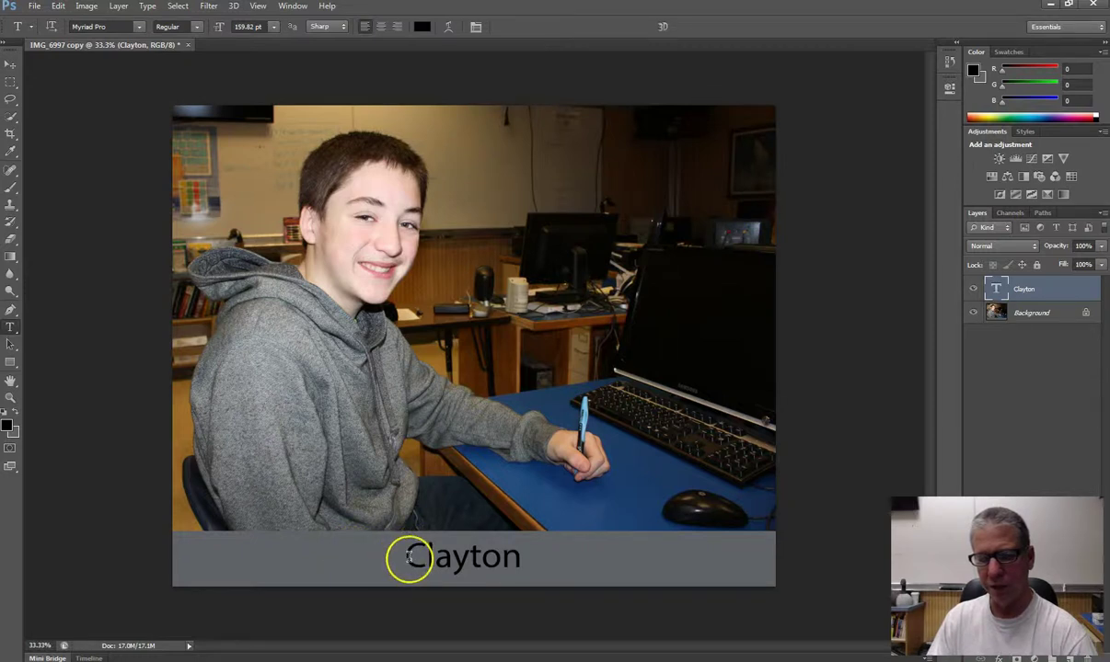
# Change the font of the whole name caption to Californian FB
pyautogui.moveTo(406, 559); pyautogui.dragTo(510, 559)
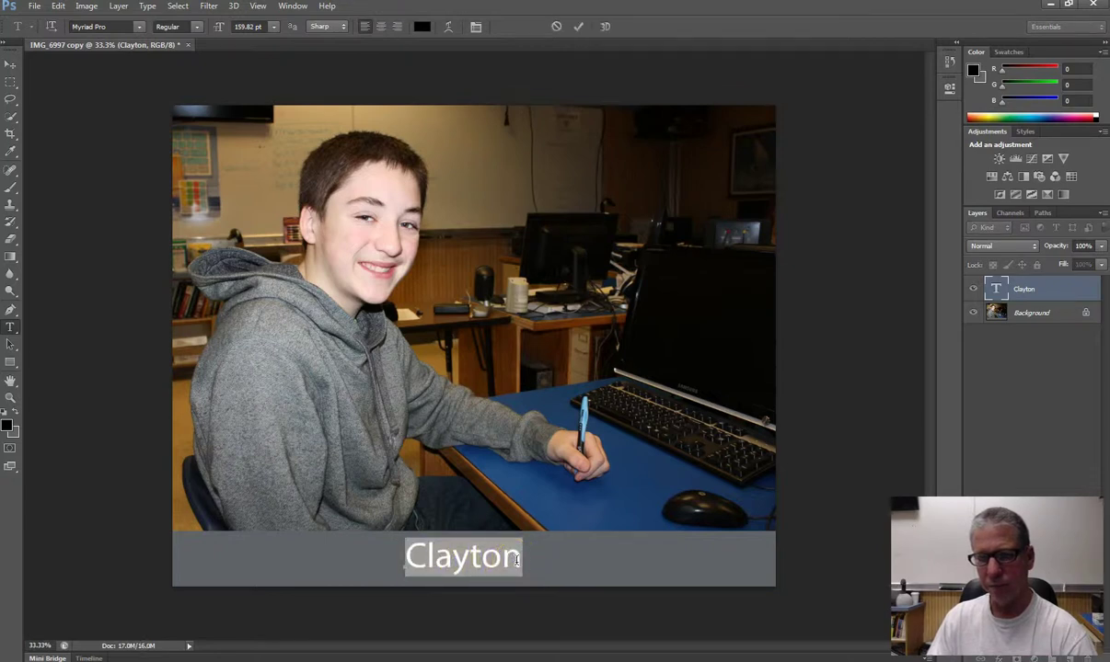
pyautogui.click(140, 28)
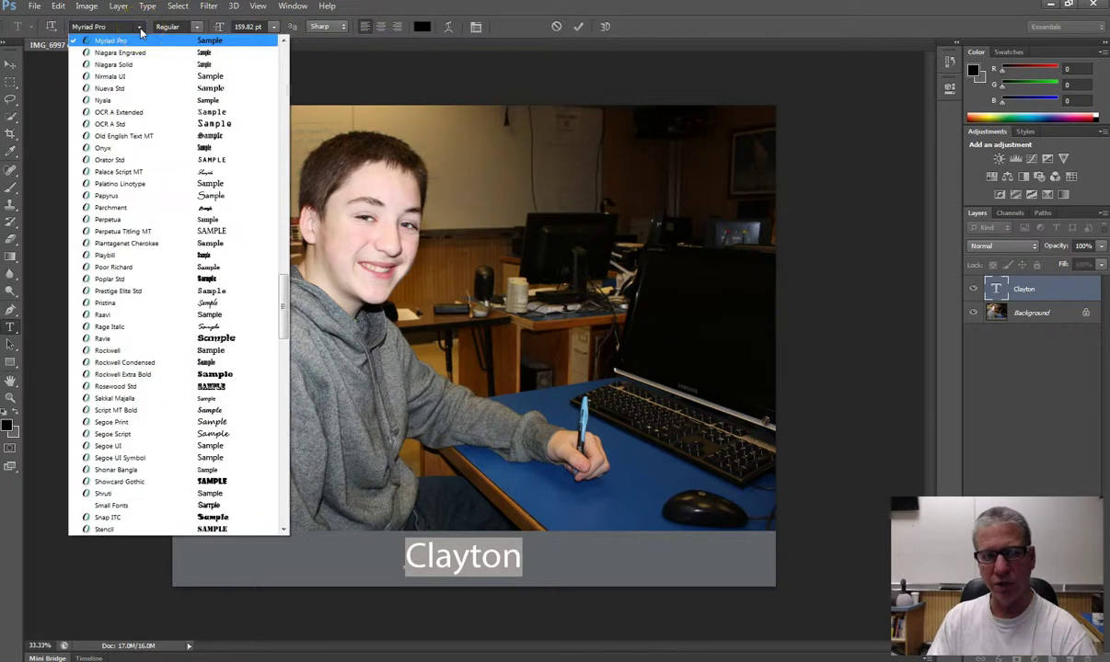
pyautogui.scroll(12, 138, 83)
pyautogui.scroll(9, 131, 92)
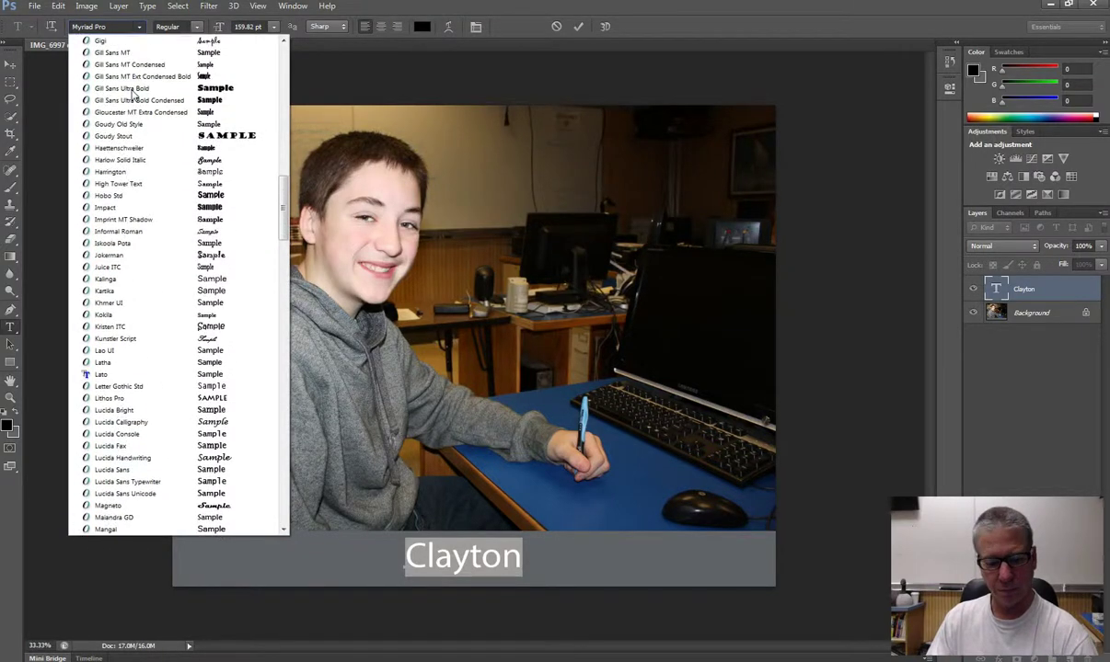
pyautogui.scroll(10, 112, 59)
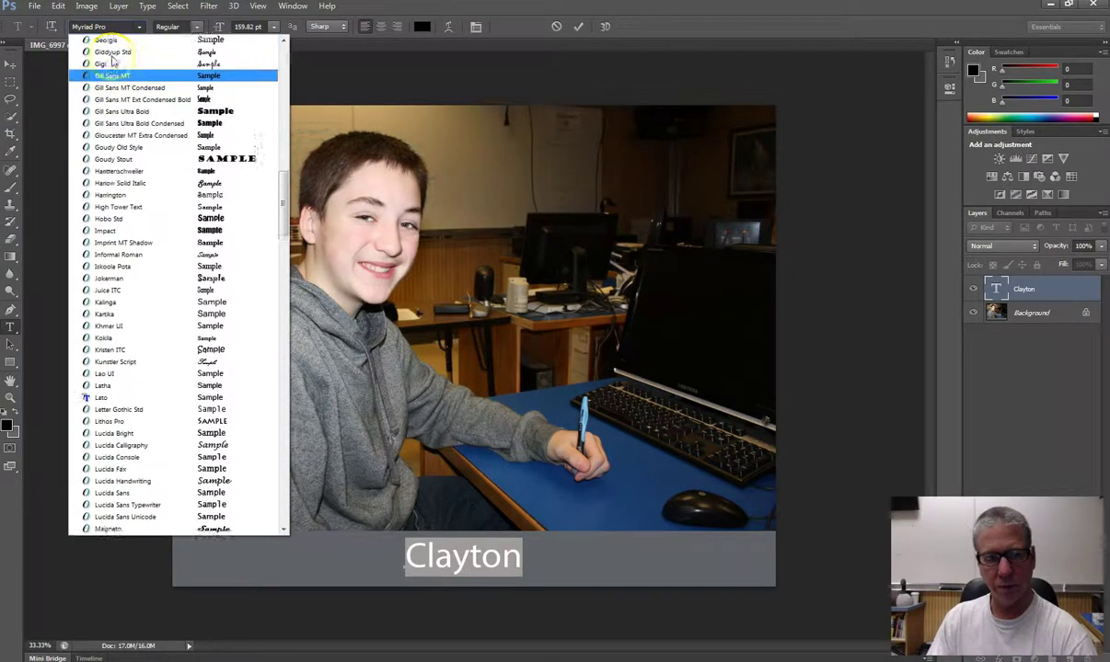
pyautogui.scroll(2, 112, 59)
pyautogui.scroll(10, 111, 59)
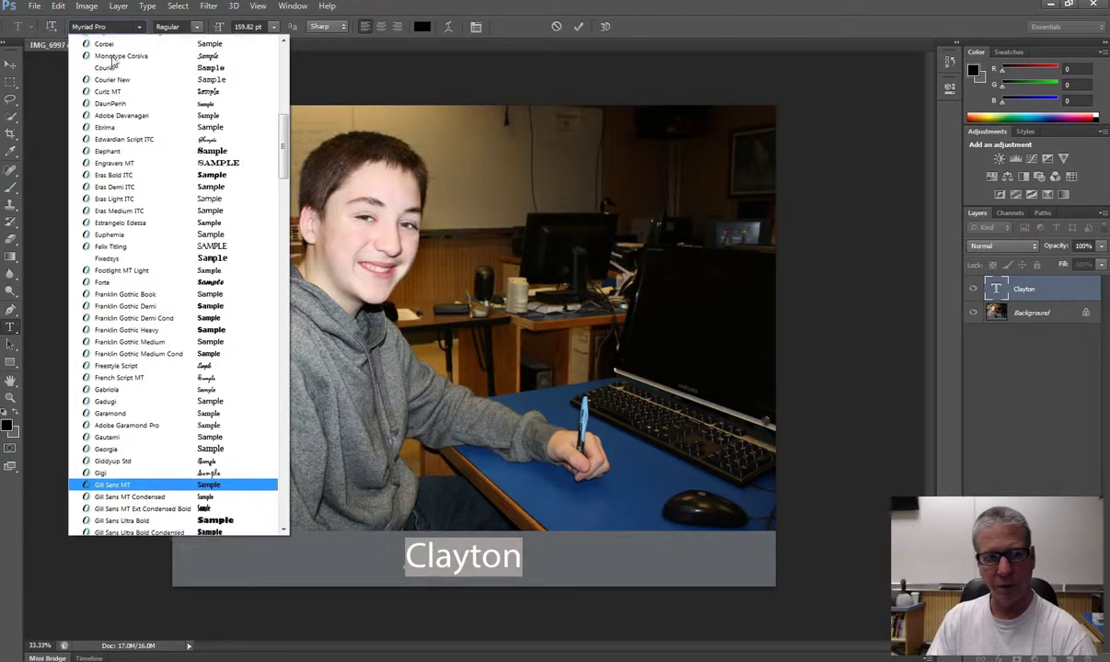
pyautogui.scroll(5, 112, 60)
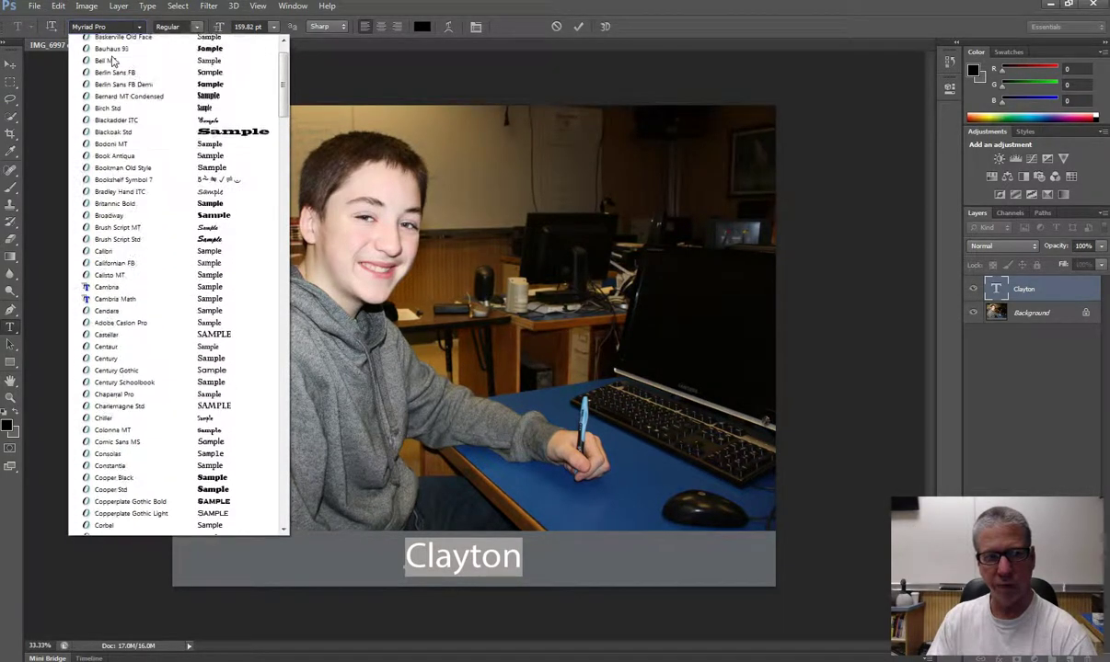
pyautogui.click(114, 100)
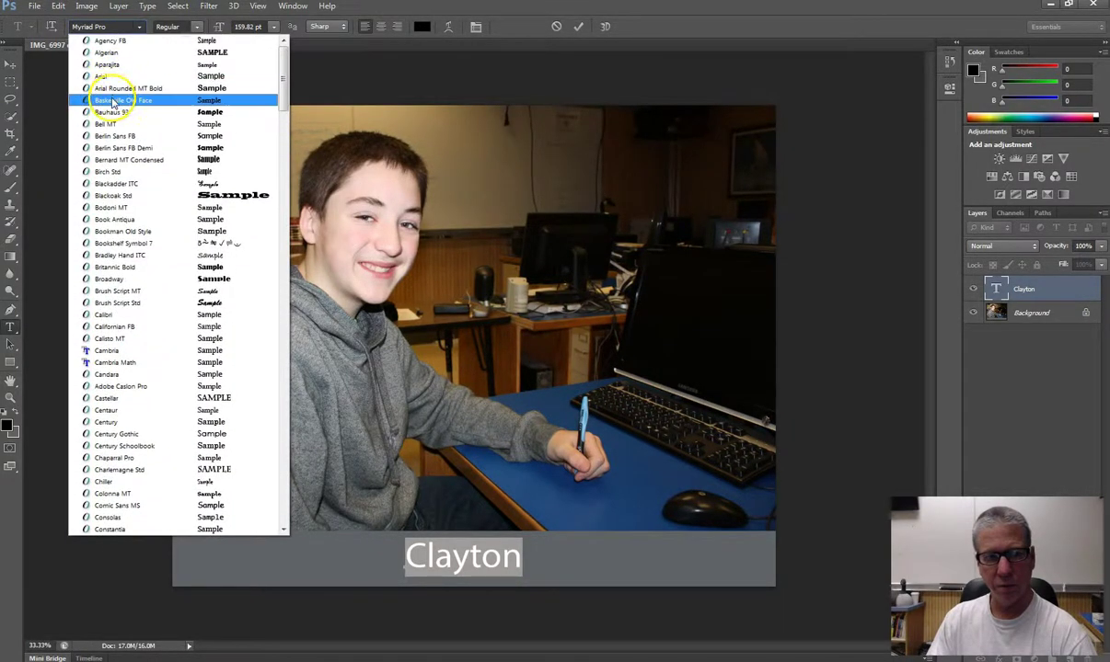
pyautogui.click(111, 327)
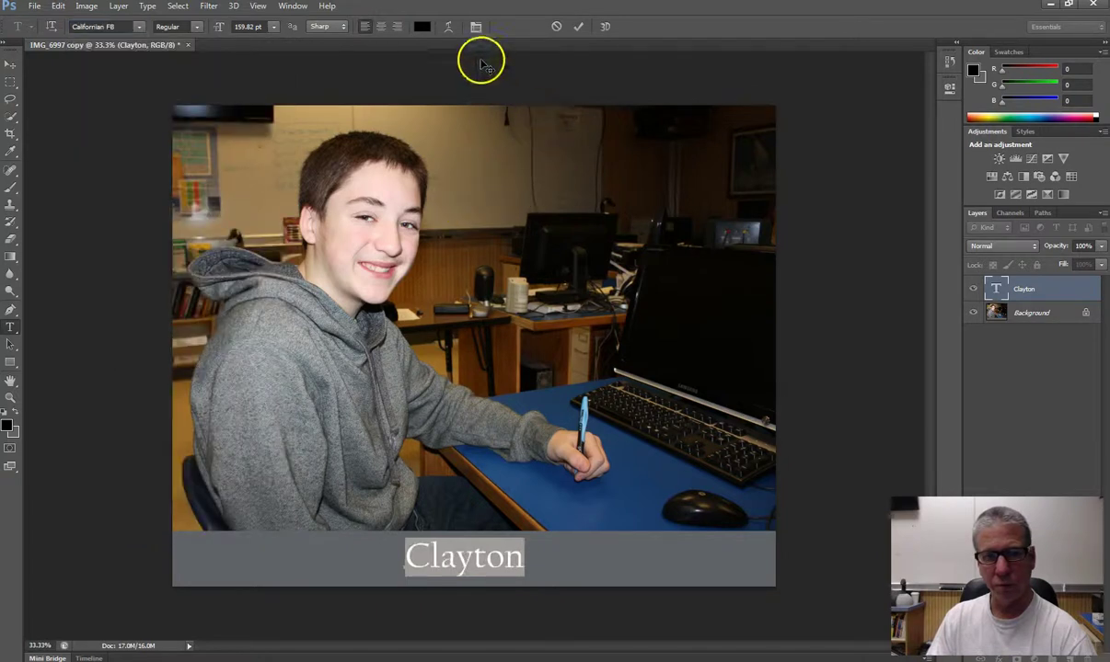
# Recolour the caption text by sampling the blue pen and choosing a more saturated blue, 4babe3, and commit the text edit
pyautogui.click(423, 27)
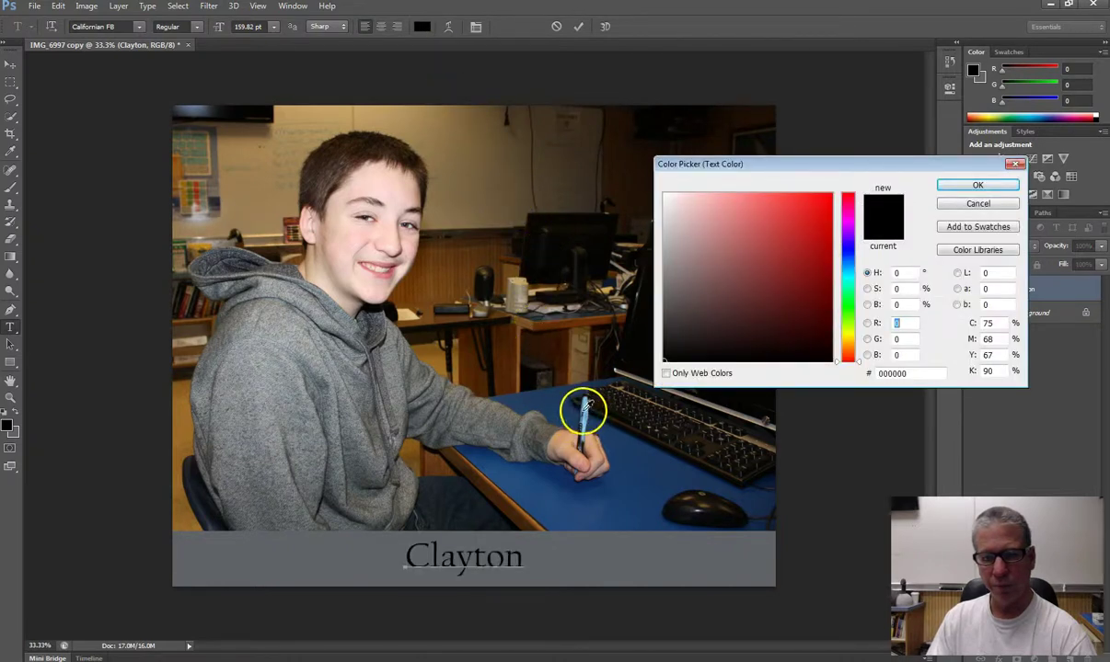
pyautogui.click(583, 410)
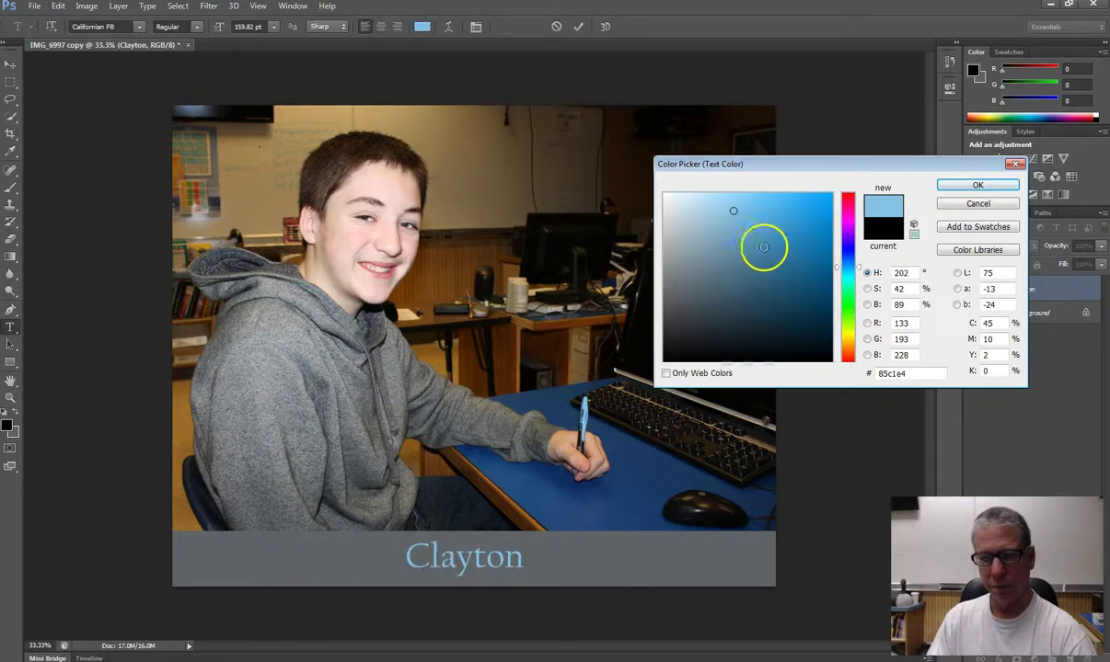
pyautogui.click(806, 202)
pyautogui.click(800, 221)
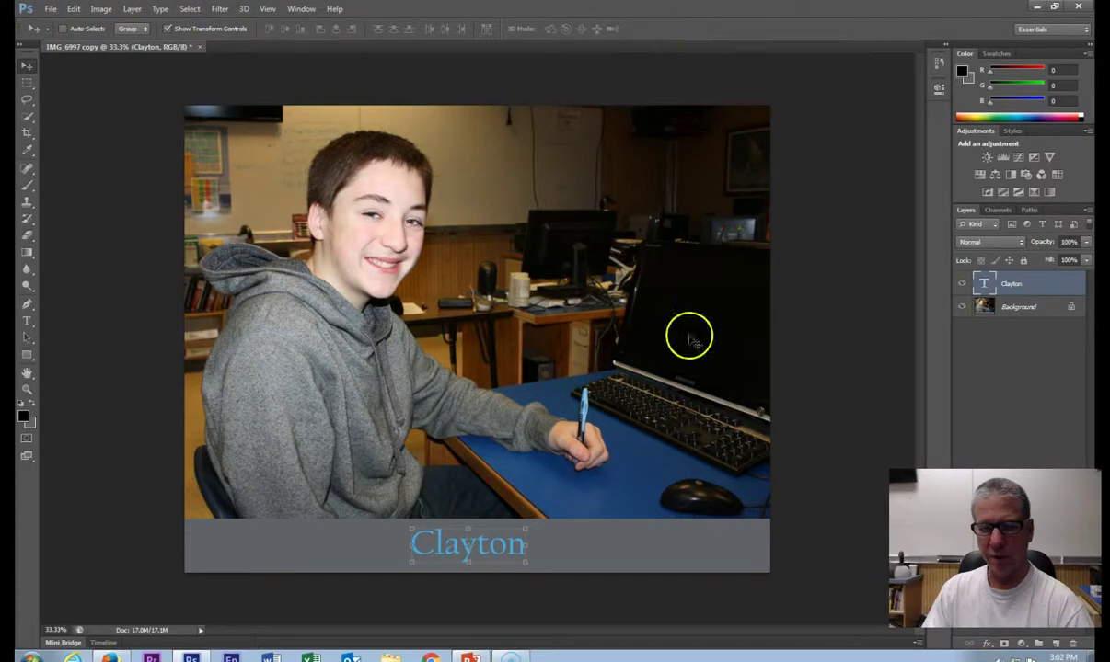
pyautogui.click(542, 589)
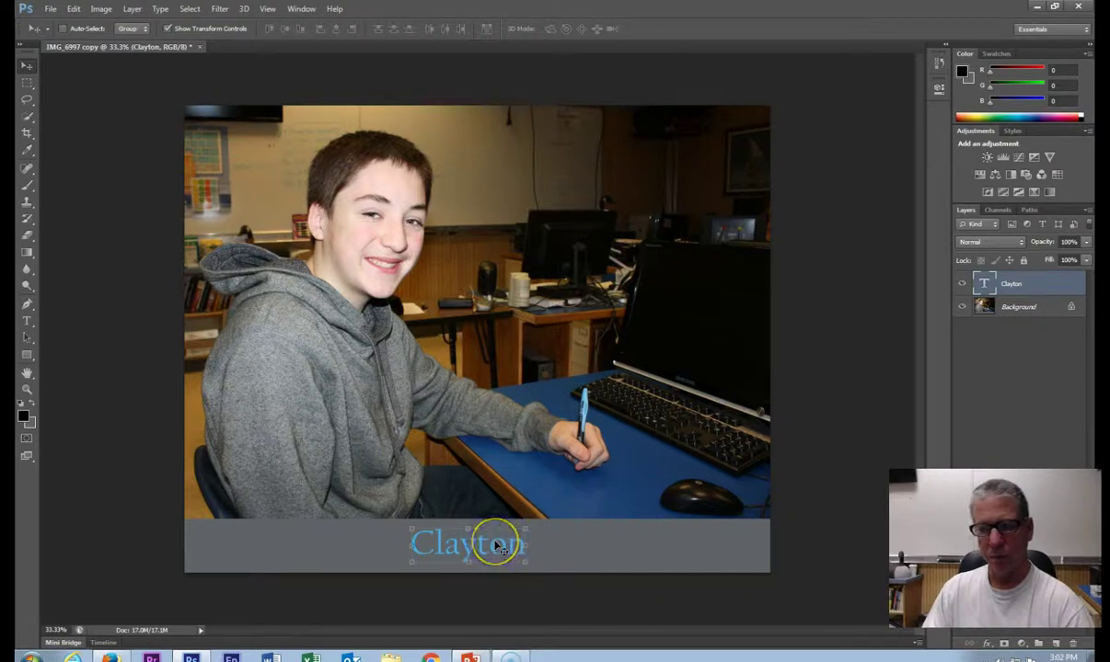
# Try other text colours for the caption, settle on light pink fdd2d1 sampled from the boy's face, and commit the edit
pyautogui.press('t')
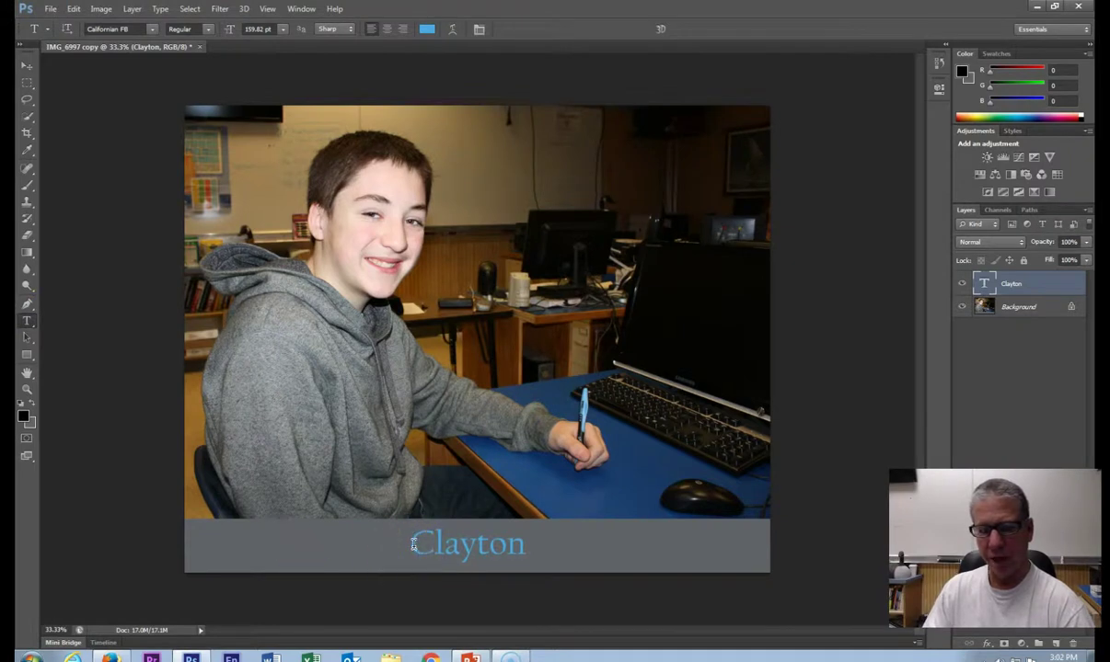
pyautogui.moveTo(413, 547); pyautogui.dragTo(522, 550)
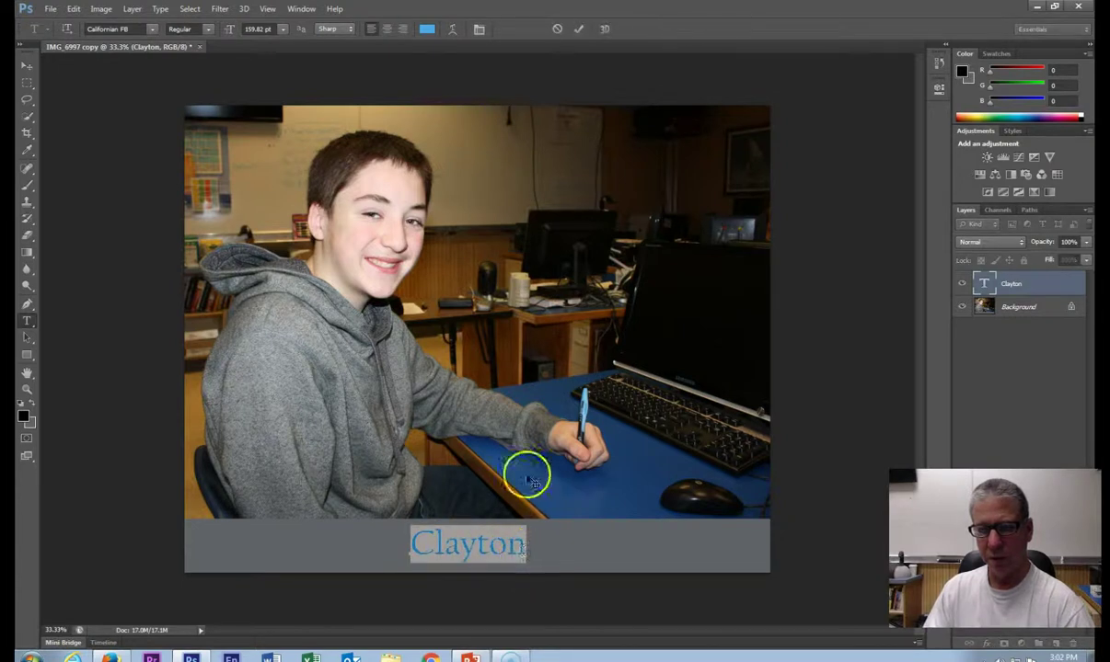
pyautogui.click(427, 31)
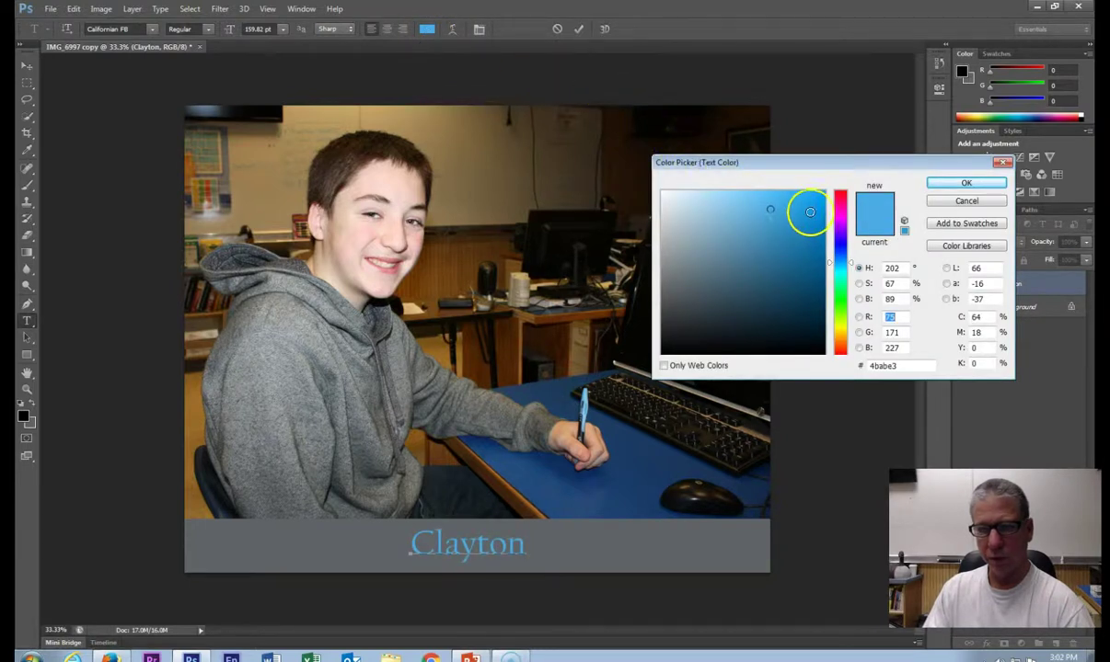
pyautogui.click(810, 212)
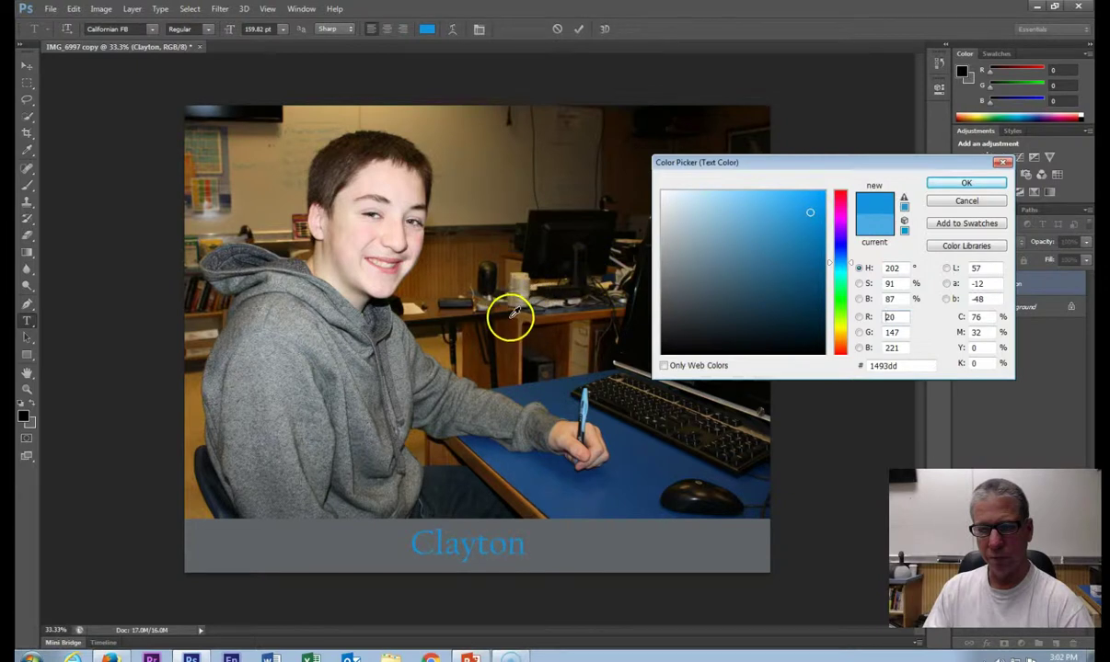
pyautogui.click(635, 450)
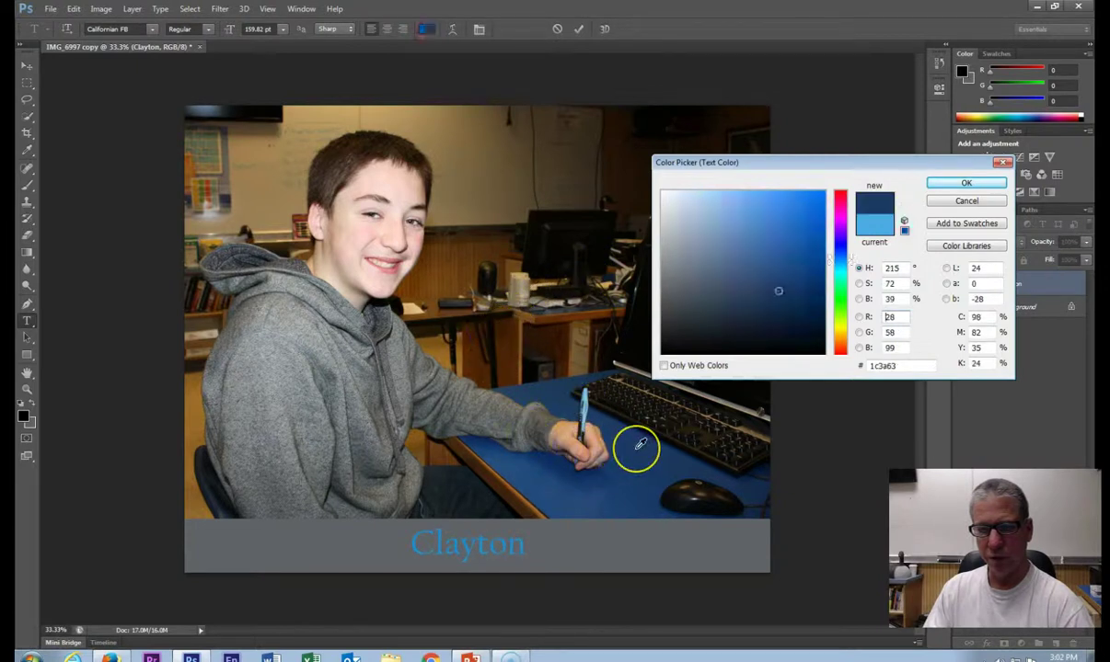
pyautogui.click(587, 397)
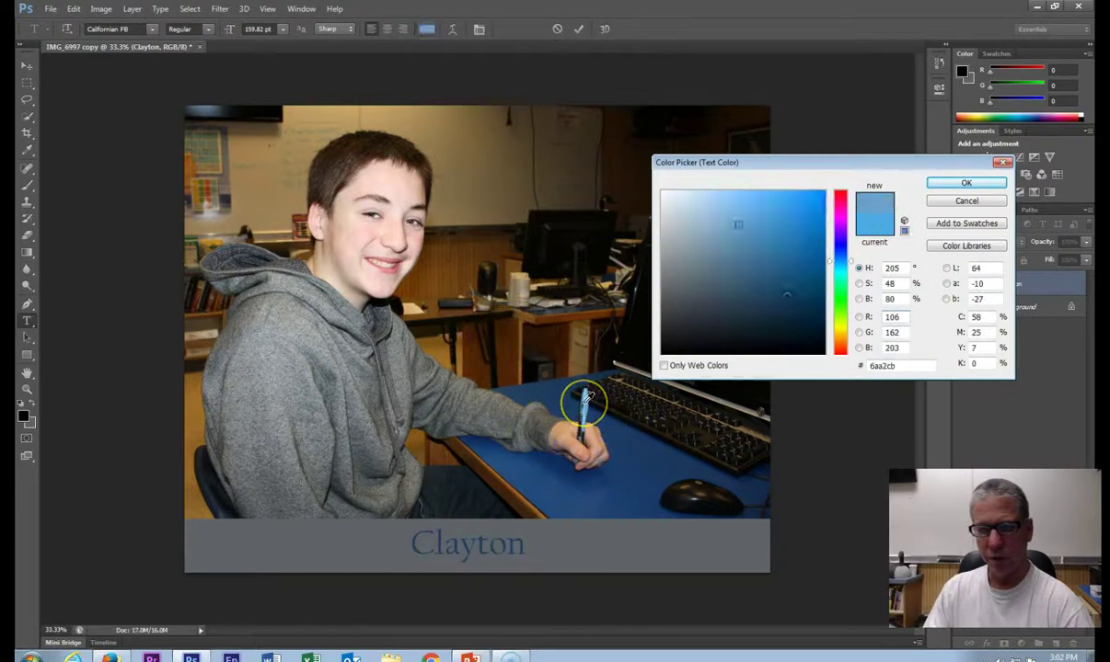
pyautogui.click(246, 147)
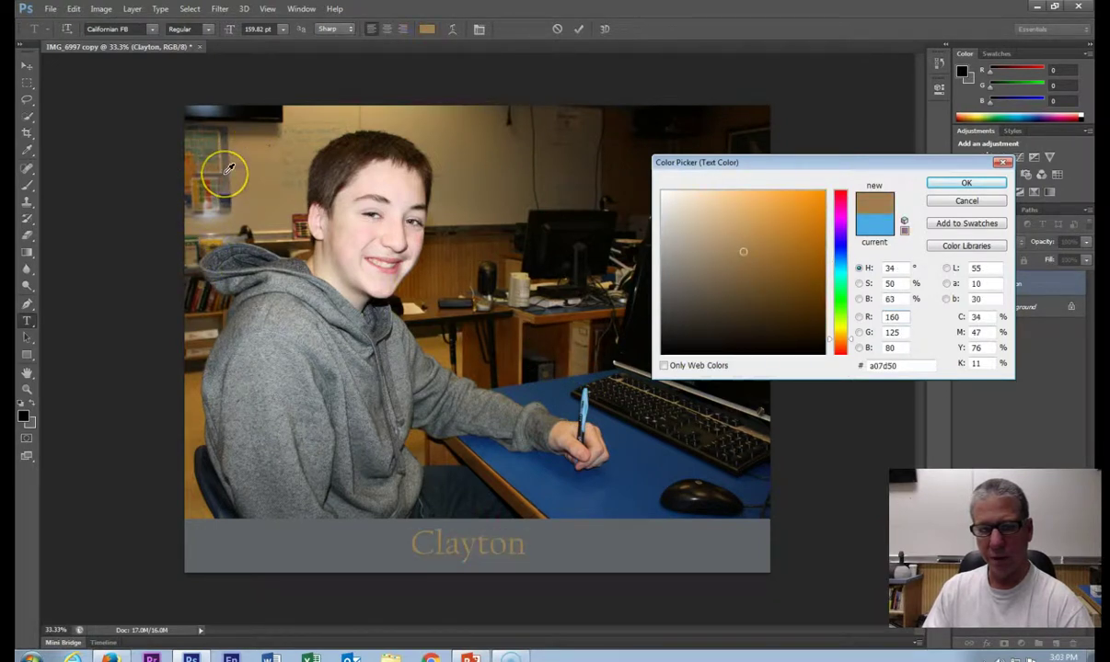
pyautogui.click(214, 165)
pyautogui.click(361, 243)
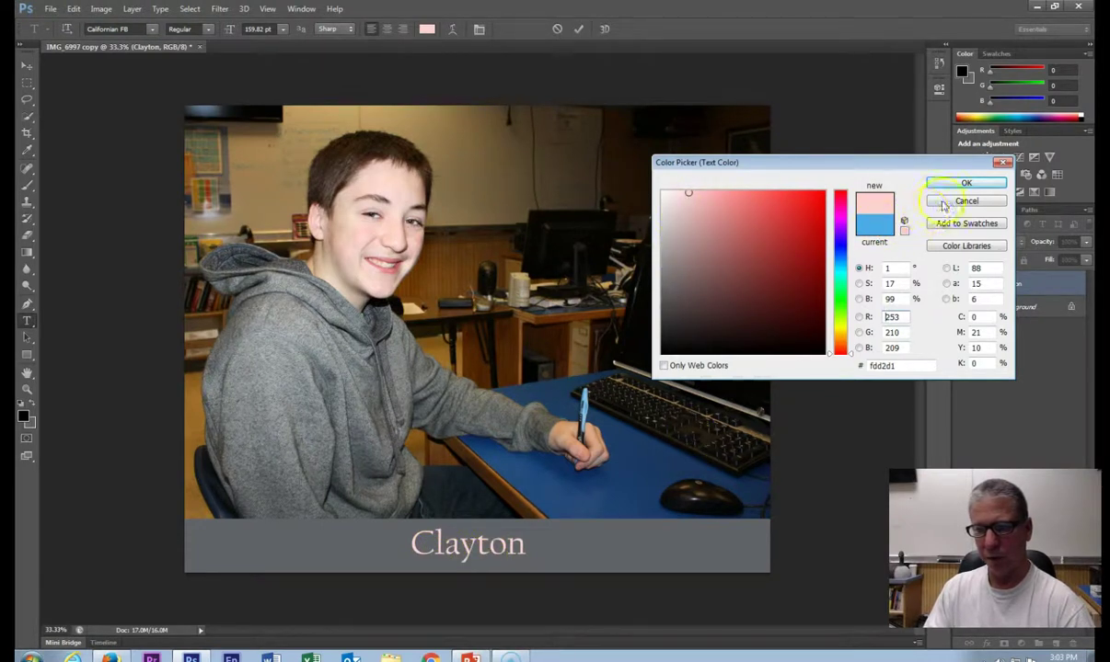
pyautogui.click(966, 184)
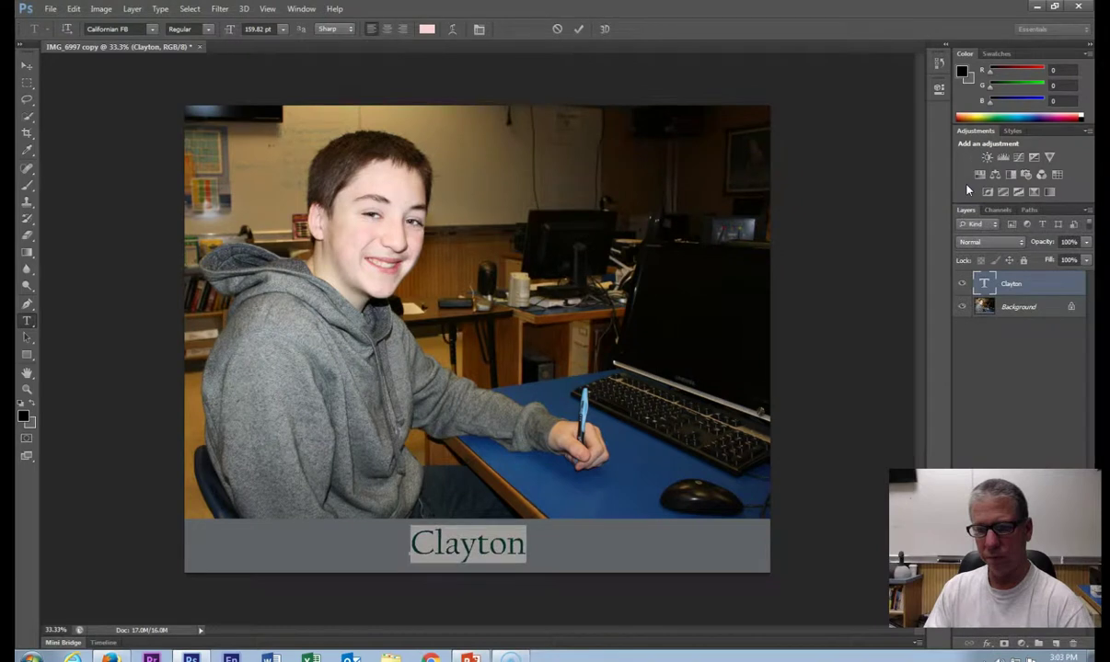
pyautogui.click(578, 31)
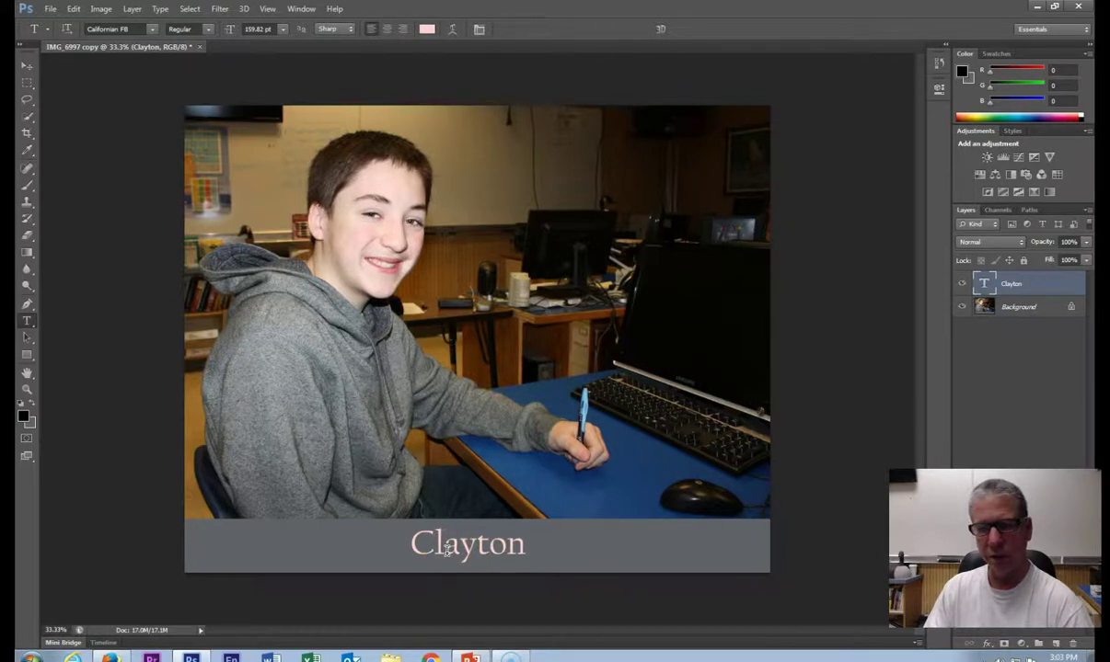
# Apply a black Stroke layer style positioned outside the caption text, and select the Background layer
pyautogui.press('v')
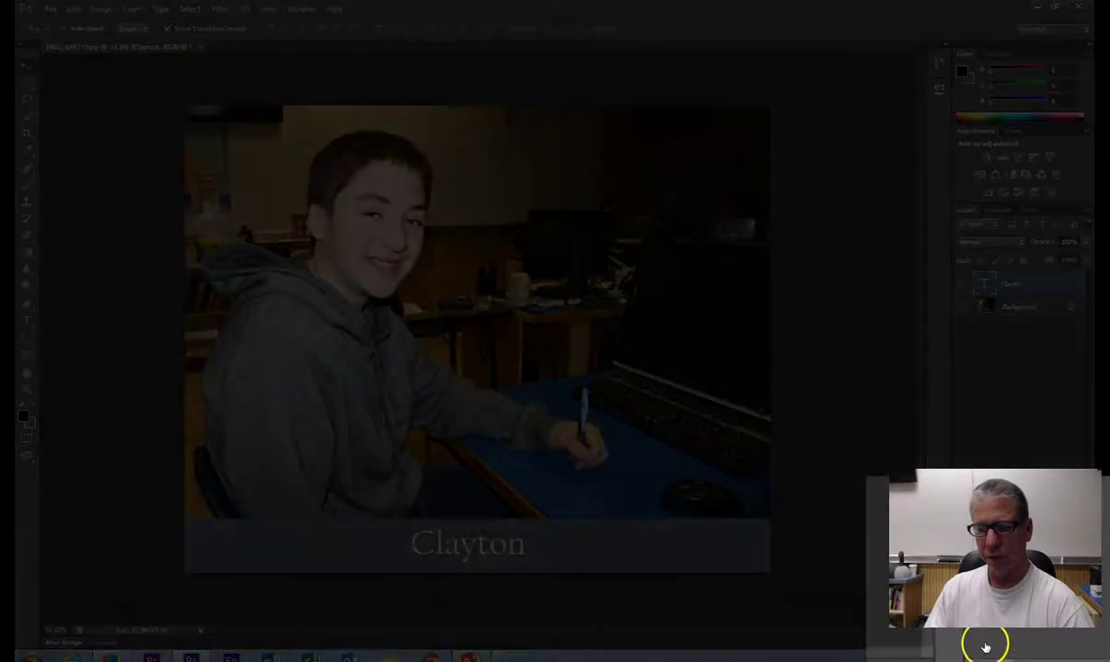
pyautogui.click(985, 648)
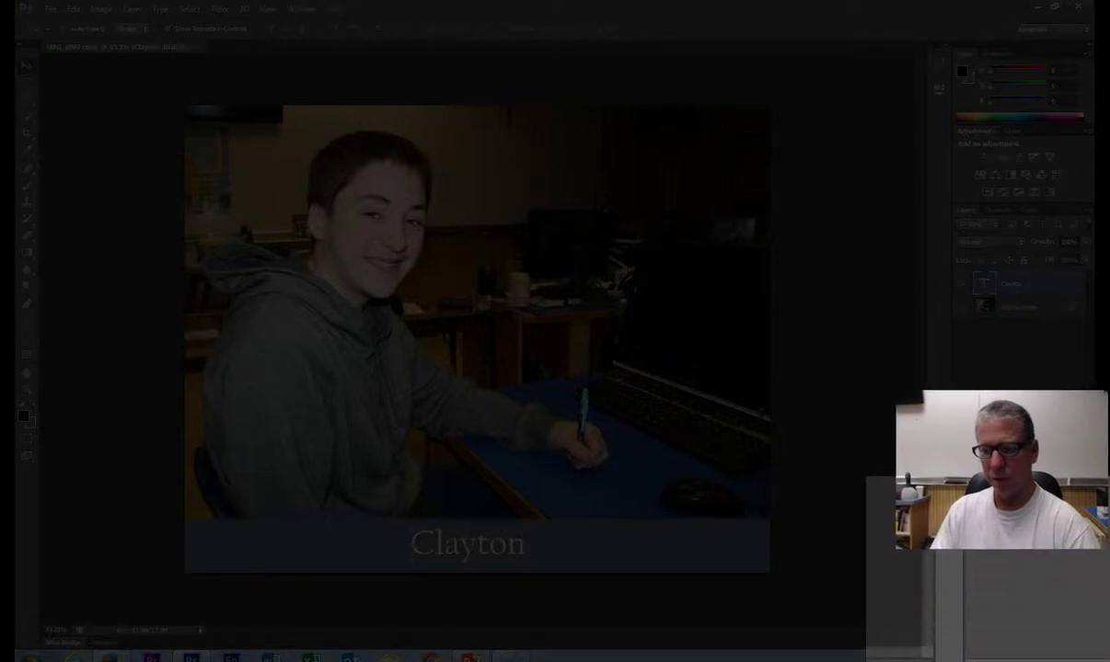
pyautogui.click(990, 640)
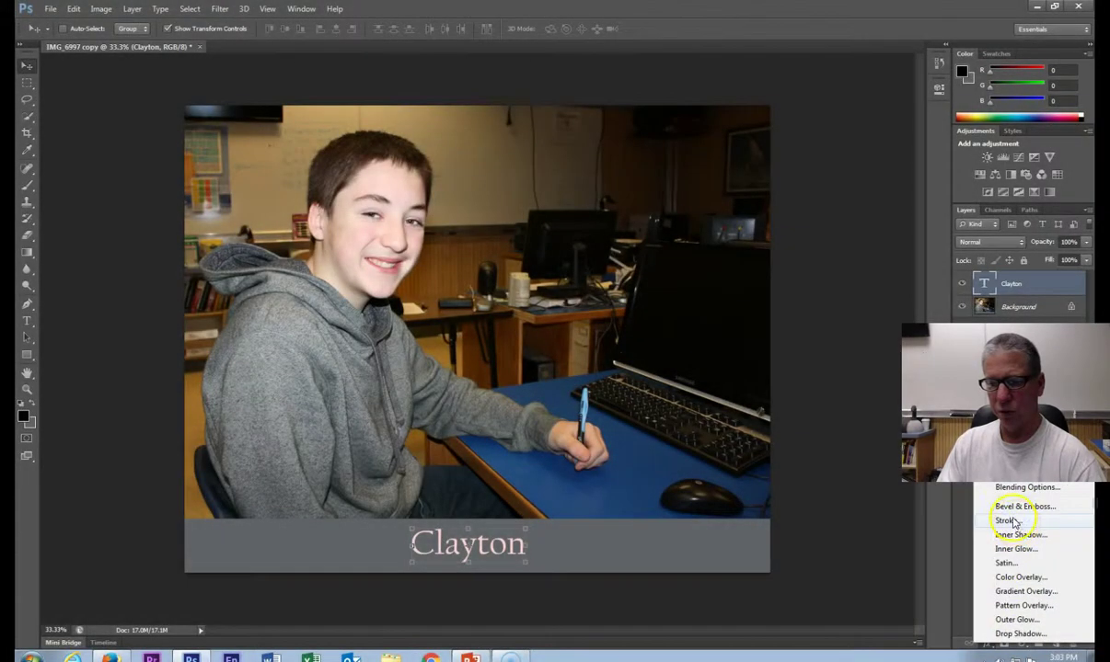
pyautogui.click(1009, 522)
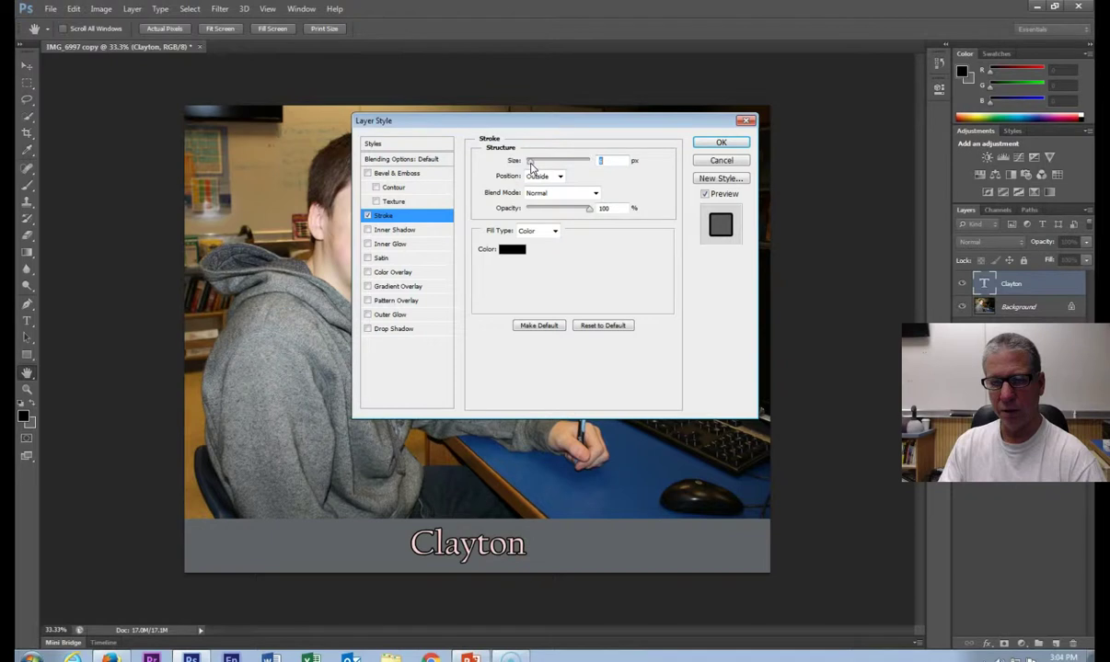
pyautogui.click(364, 216)
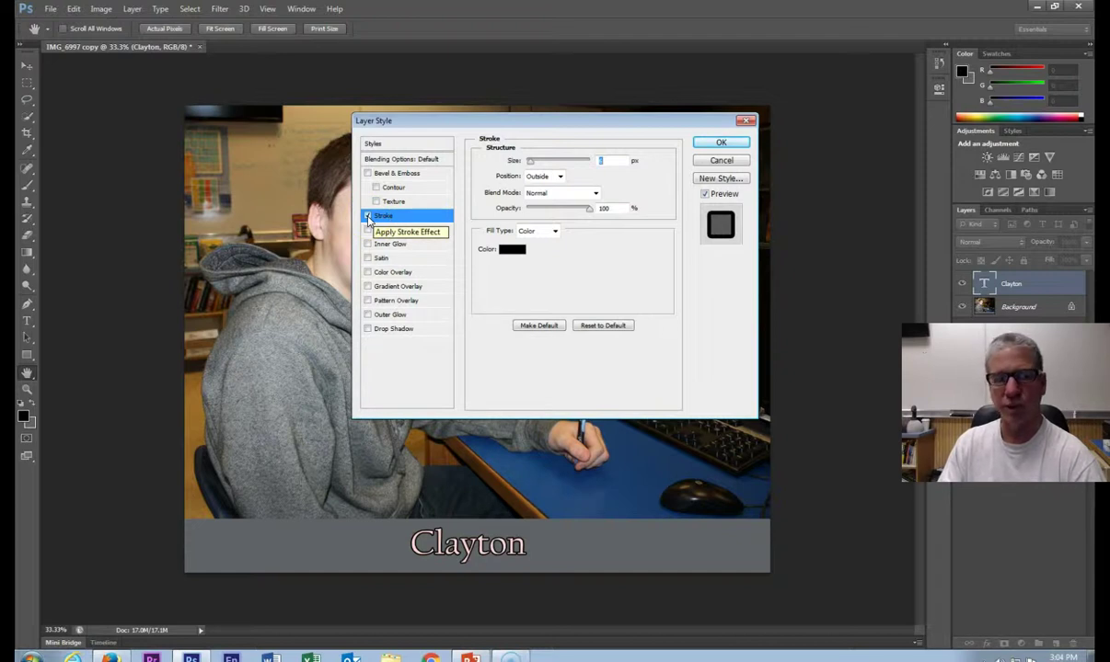
pyautogui.click(722, 146)
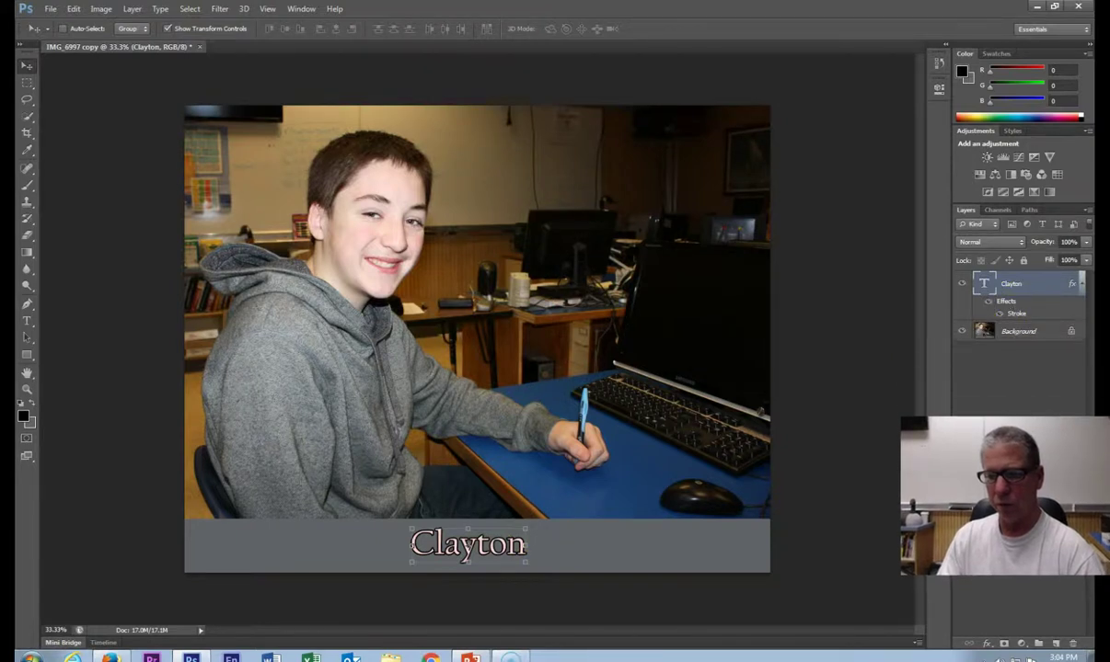
pyautogui.click(1012, 331)
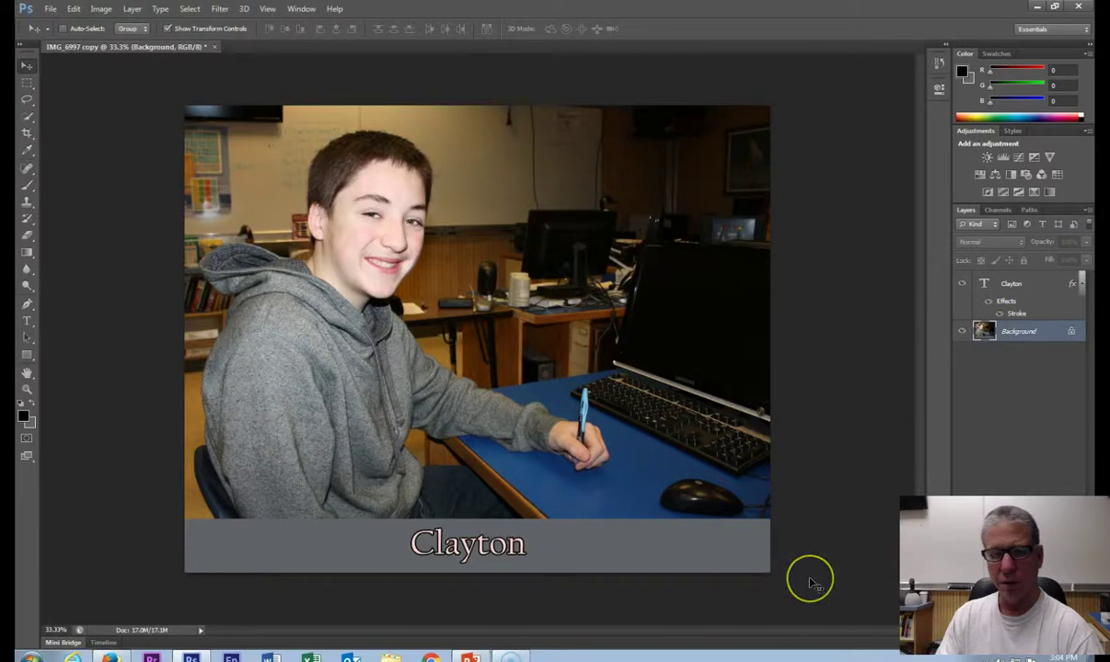